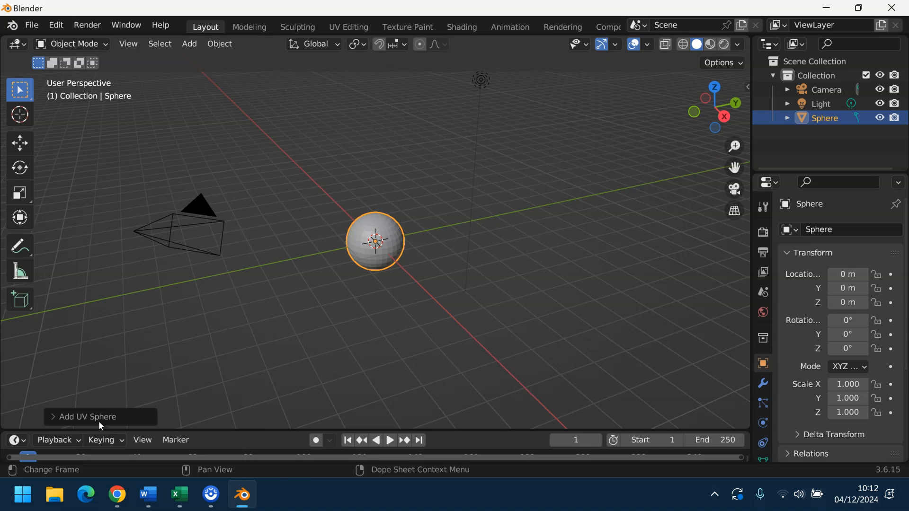
Step: Zoom in to inspect the new 1 m UV sphere (32 segments, 16 rings), then deselect and reselect it
{"action": "scroll", "coordinate": [371, 298], "scroll_direction": "up", "scroll_amount": 8}
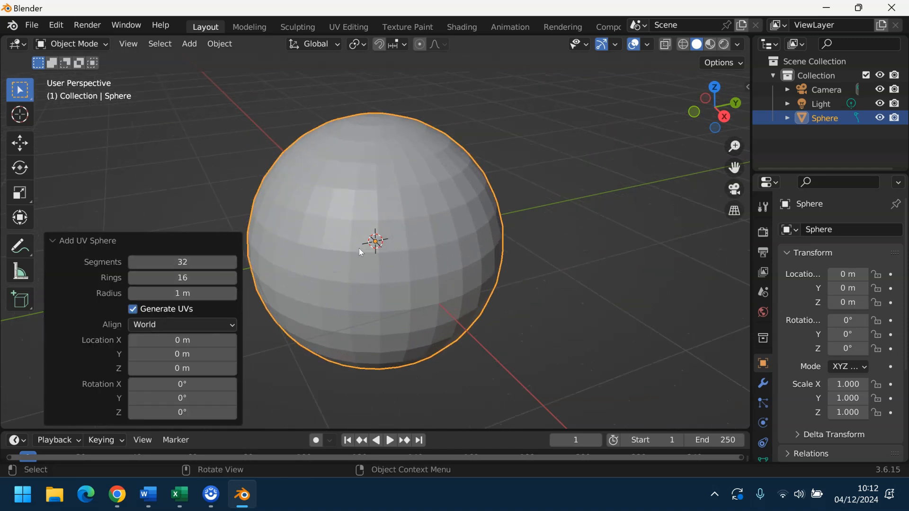
{"action": "scroll", "coordinate": [427, 250], "scroll_direction": "down", "scroll_amount": 8}
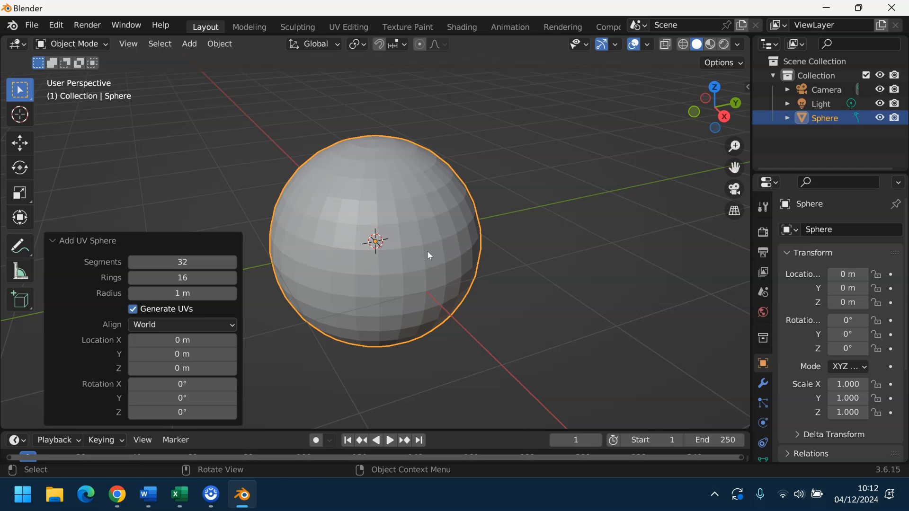
{"action": "left_click", "coordinate": [258, 185]}
{"action": "left_click", "coordinate": [364, 265]}
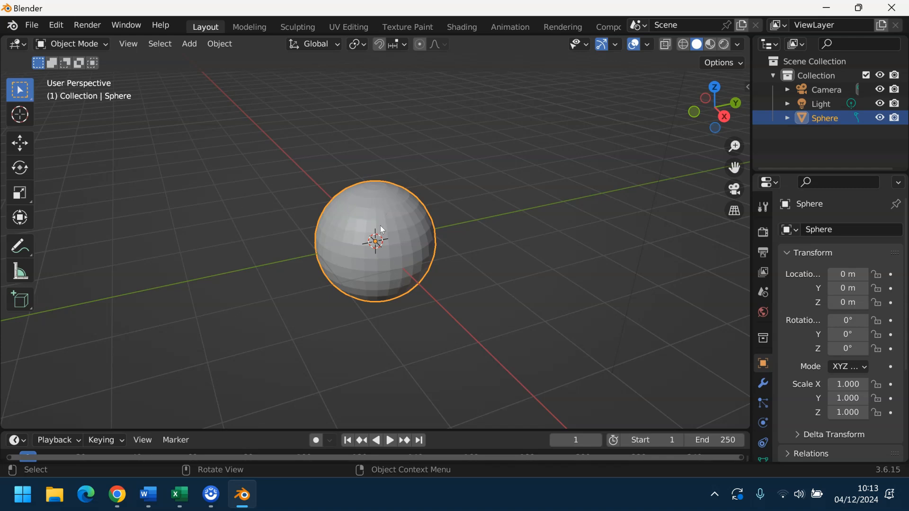
Step: Scale the sphere to 1.897 along Y and switch it into Edit Mode
{"action": "left_click", "coordinate": [21, 193]}
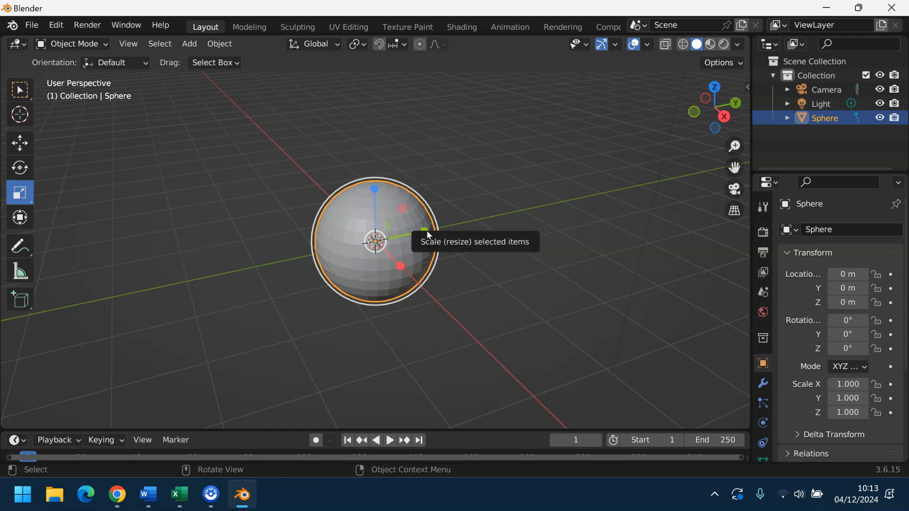
{"action": "left_click_drag", "start_coordinate": [427, 231], "coordinate": [482, 220]}
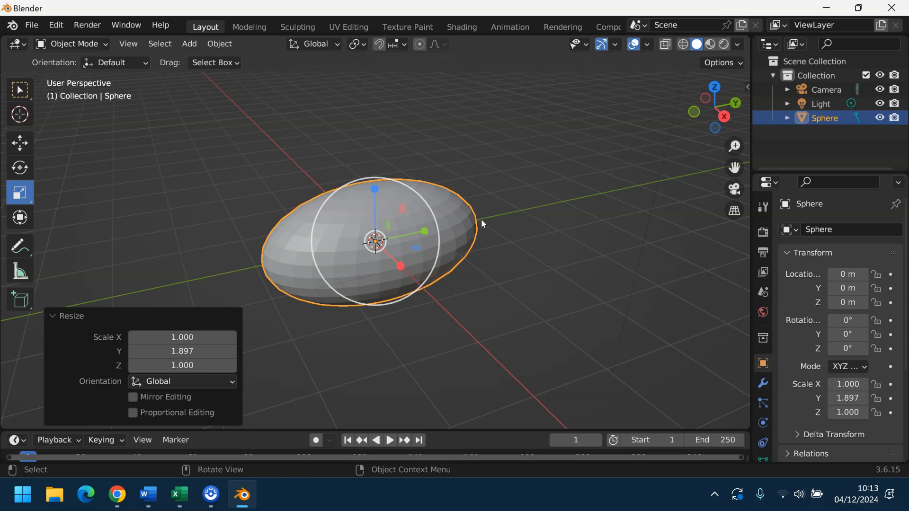
{"action": "left_click", "coordinate": [164, 78]}
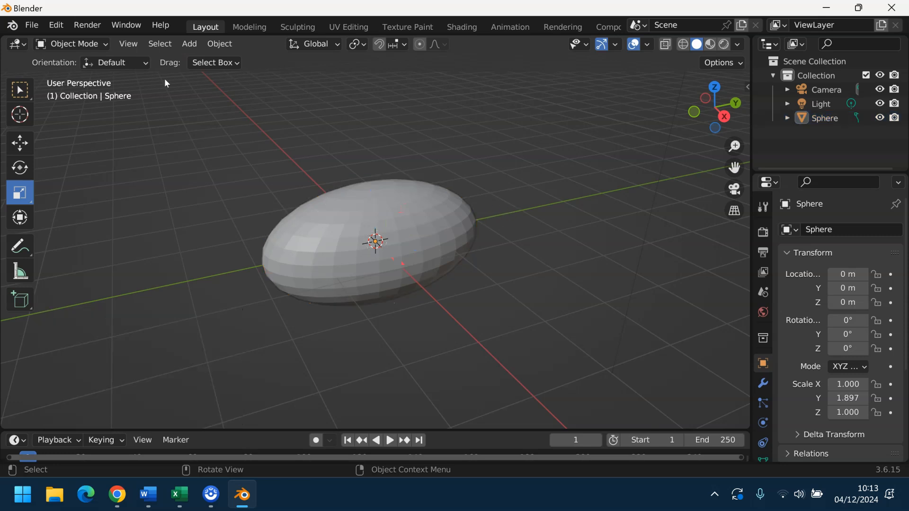
{"action": "left_click", "coordinate": [71, 47]}
{"action": "left_click", "coordinate": [76, 75]}
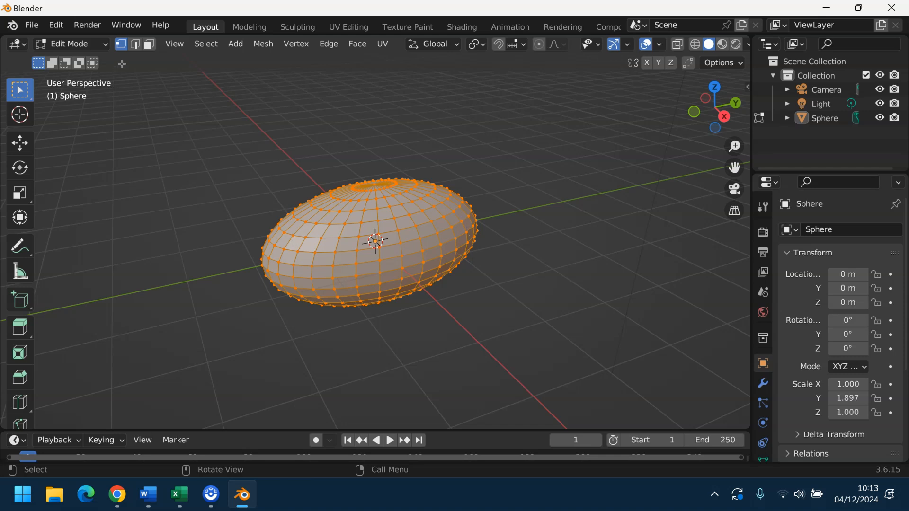
Step: Deselect all vertices and orbit until the ellipsoid is seen end-on along its length
{"action": "left_click", "coordinate": [289, 153]}
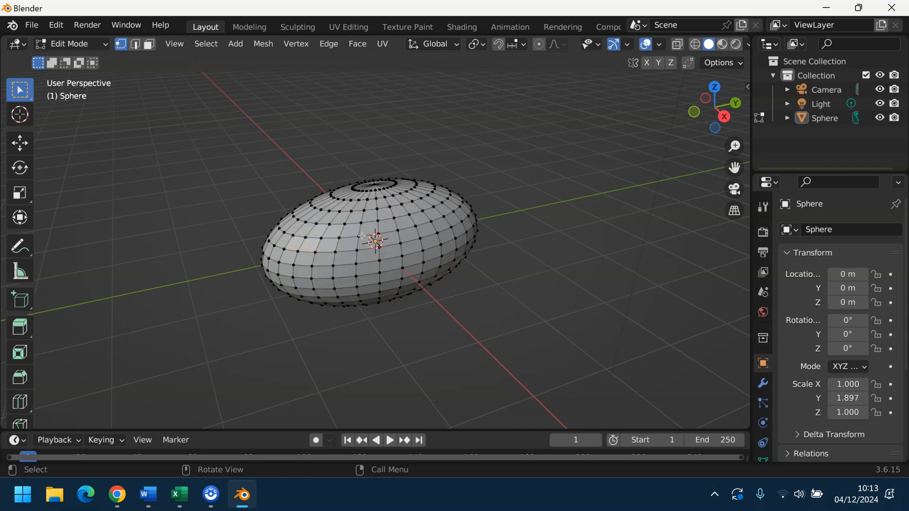
{"action": "left_click_drag", "start_coordinate": [700, 115], "coordinate": [637, 177]}
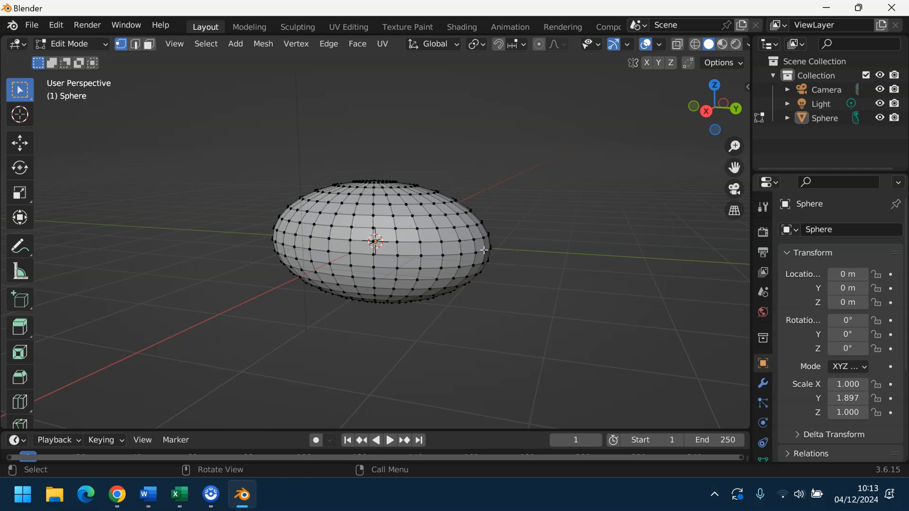
{"action": "left_click_drag", "start_coordinate": [714, 108], "coordinate": [675, 108]}
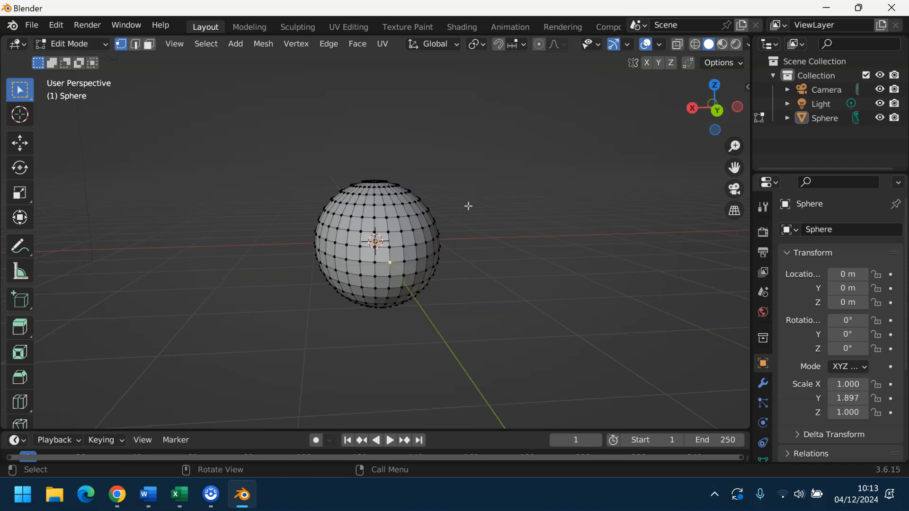
Step: From Back view, select an end vertex, test-lift it along Z, then undo the lift
{"action": "left_click", "coordinate": [718, 113]}
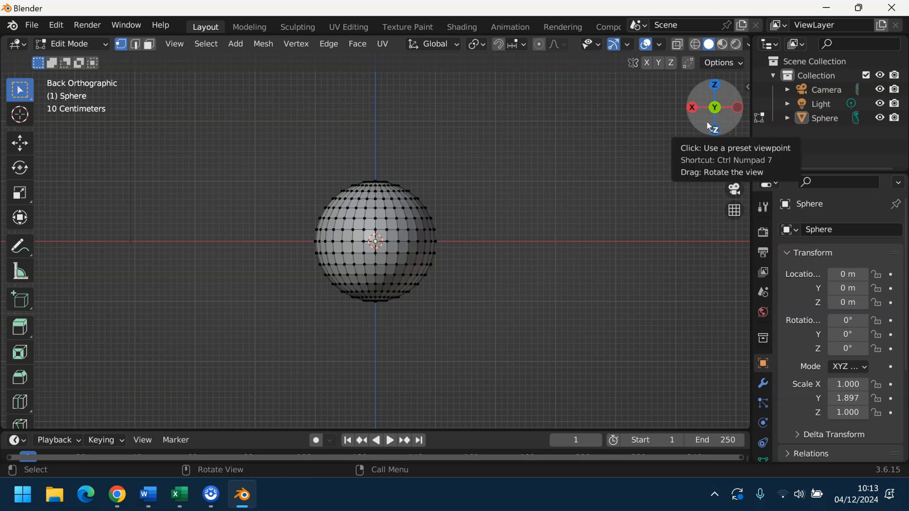
{"action": "left_click_drag", "start_coordinate": [705, 120], "coordinate": [495, 244]}
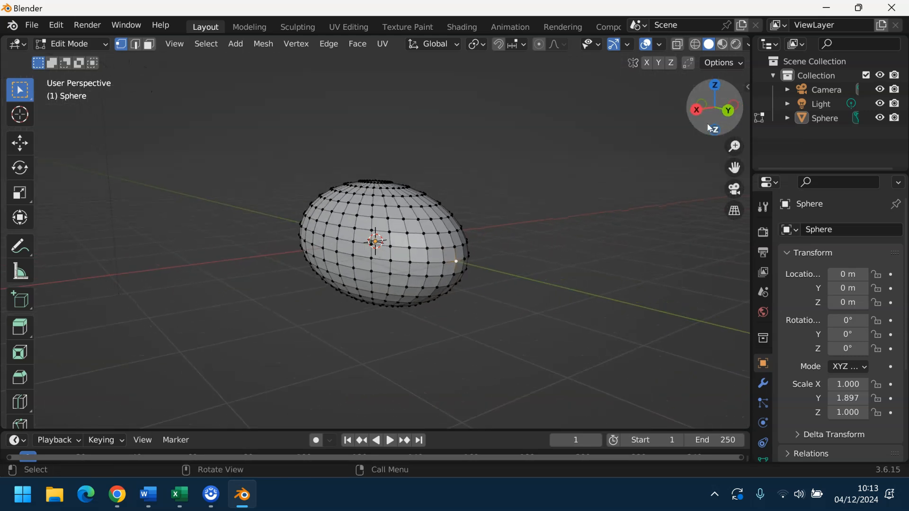
{"action": "left_click", "coordinate": [20, 143]}
{"action": "left_click_drag", "start_coordinate": [458, 204], "coordinate": [458, 180]}
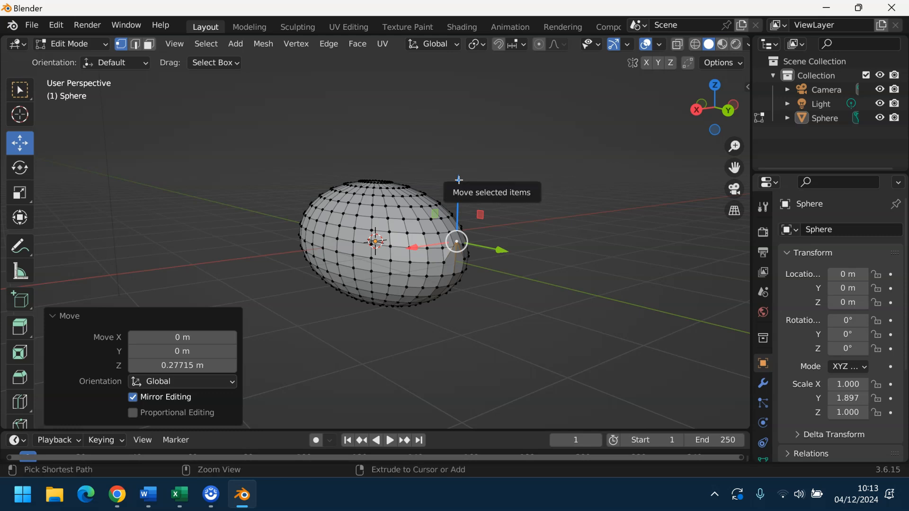
{"action": "key", "text": "ctrl+z"}
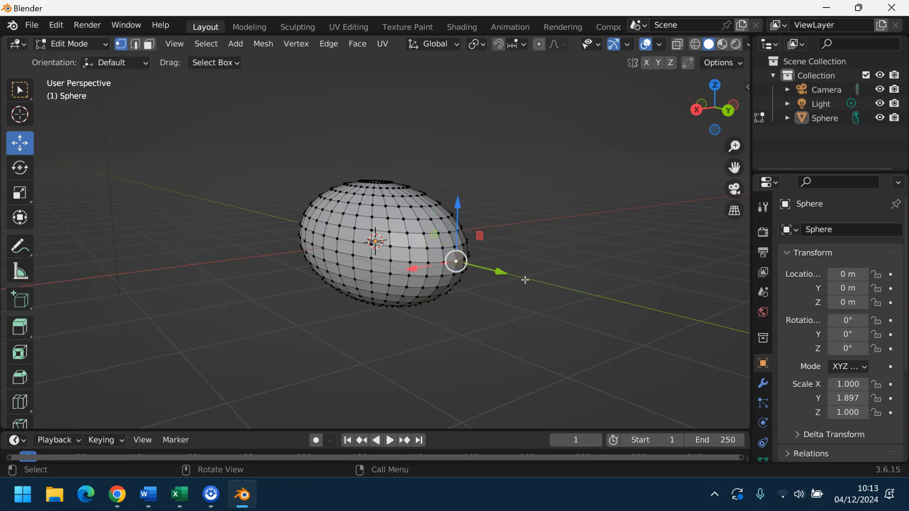
Step: Enable Smooth proportional editing and lift one end vertex about 0.61 m along Z
{"action": "left_click", "coordinate": [539, 45]}
{"action": "left_click", "coordinate": [561, 45]}
{"action": "left_click_drag", "start_coordinate": [458, 204], "coordinate": [462, 154]}
Step: Pull the opposite end vertex down 0.56 m with the smooth falloff
{"action": "mouse_move", "coordinate": [716, 122]}
{"action": "left_mouse_down"}
{"action": "mouse_move", "coordinate": [690, 119]}
{"action": "mouse_move", "coordinate": [700, 122]}
{"action": "left_mouse_up"}
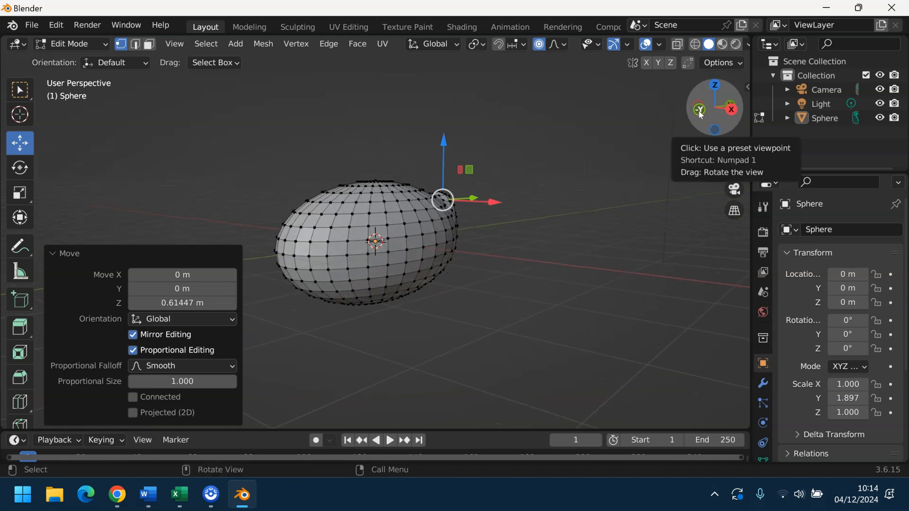
{"action": "left_click", "coordinate": [700, 111]}
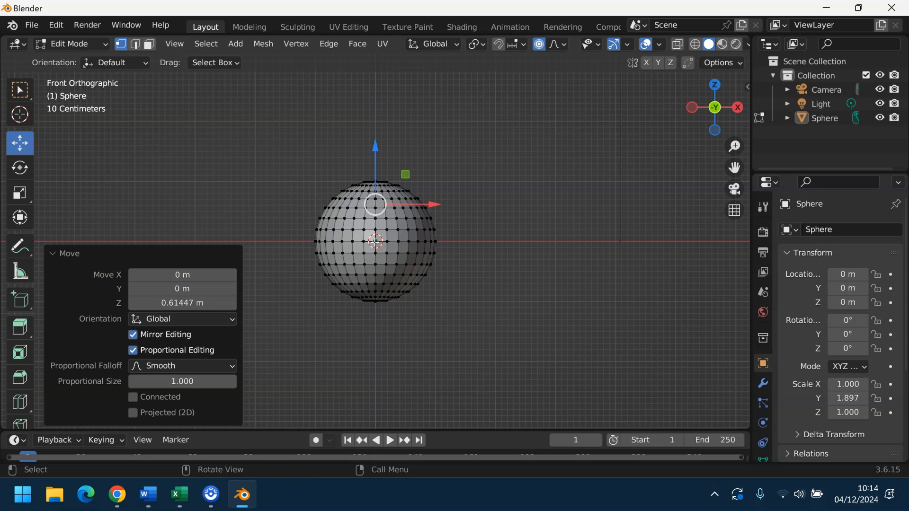
{"action": "left_click_drag", "start_coordinate": [695, 121], "coordinate": [652, 124]}
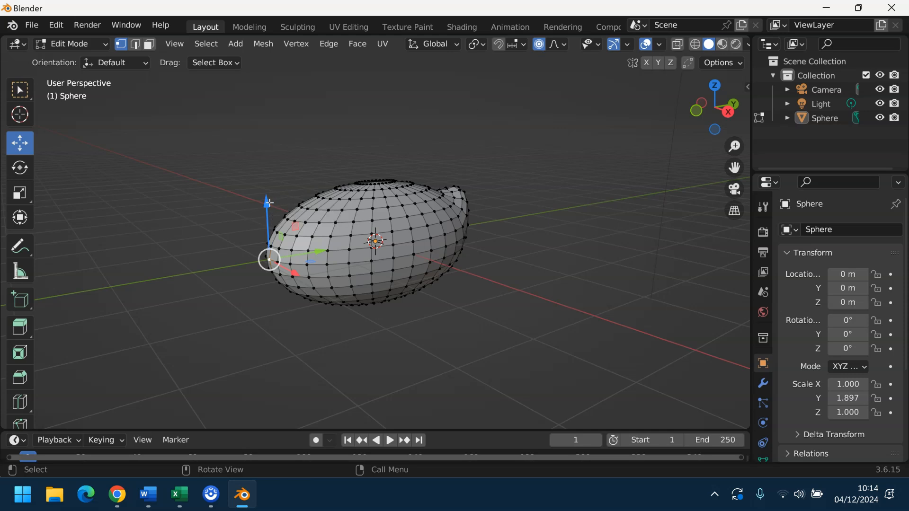
{"action": "left_click_drag", "start_coordinate": [264, 205], "coordinate": [266, 241]}
Step: View the mesh from the bottom, select an underside vertex, and orbit back to a tilted view
{"action": "left_click_drag", "start_coordinate": [715, 113], "coordinate": [684, 156]}
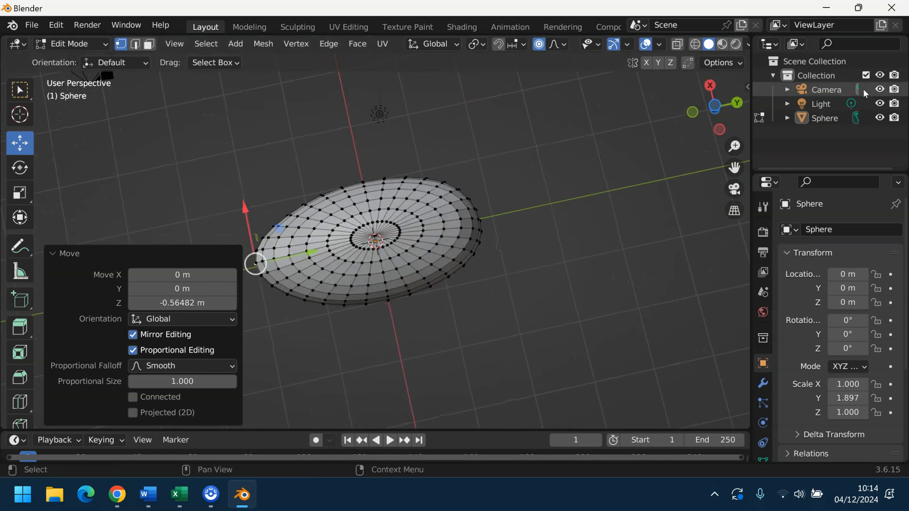
{"action": "left_click_drag", "start_coordinate": [721, 121], "coordinate": [722, 116]}
{"action": "left_click", "coordinate": [719, 117]}
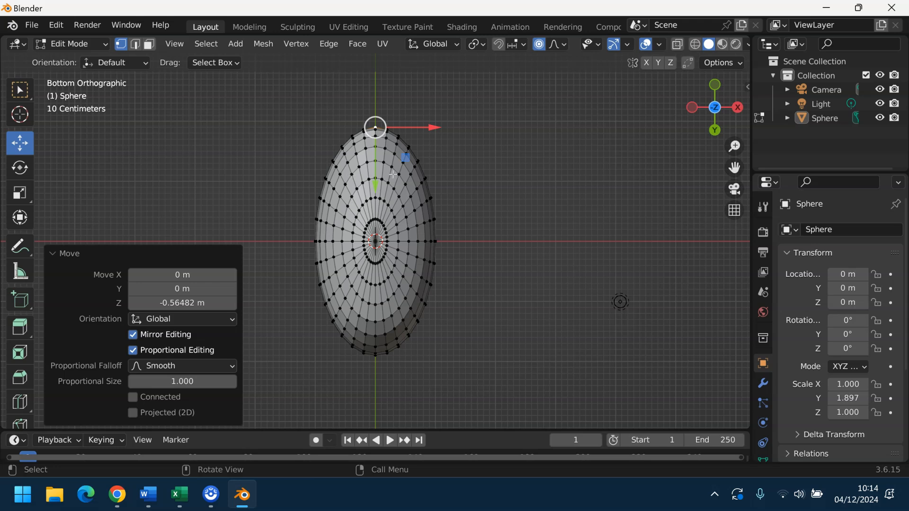
{"action": "left_click", "coordinate": [352, 175]}
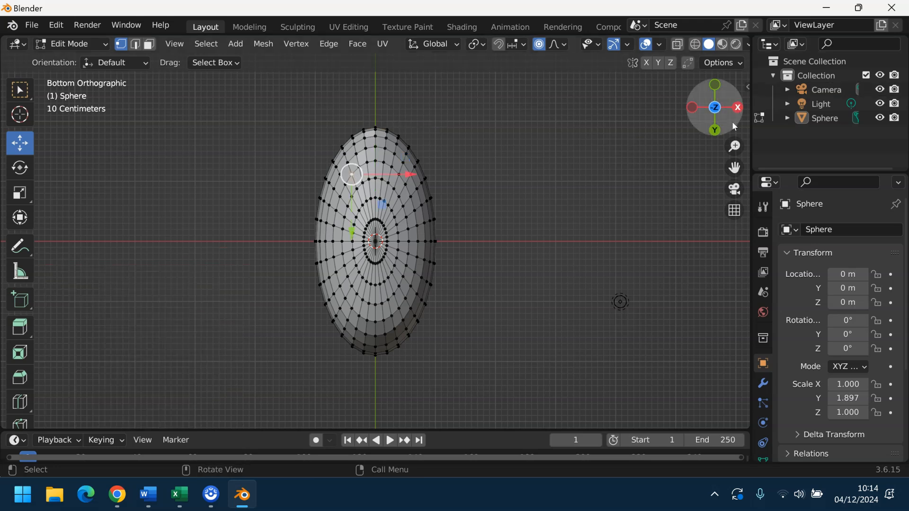
{"action": "left_click_drag", "start_coordinate": [732, 121], "coordinate": [712, 114]}
{"action": "left_click_drag", "start_coordinate": [739, 167], "coordinate": [665, 148]}
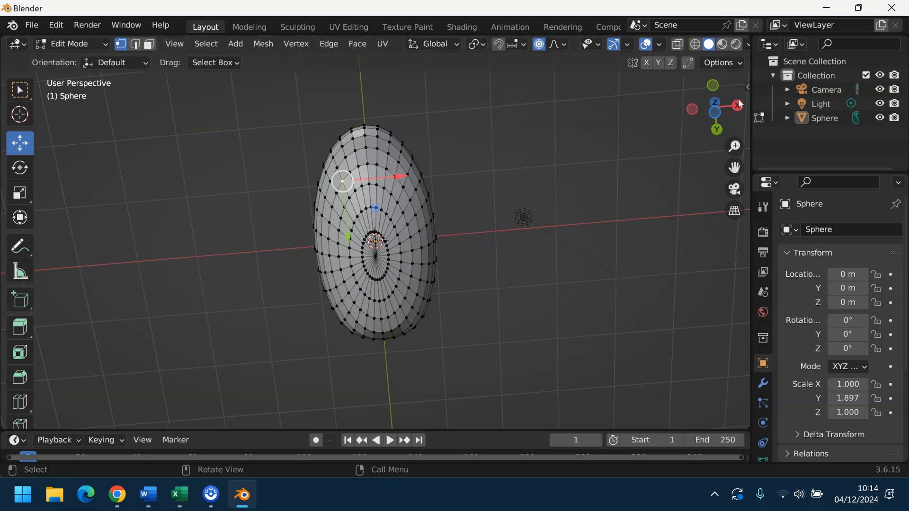
{"action": "left_click_drag", "start_coordinate": [728, 114], "coordinate": [710, 164]}
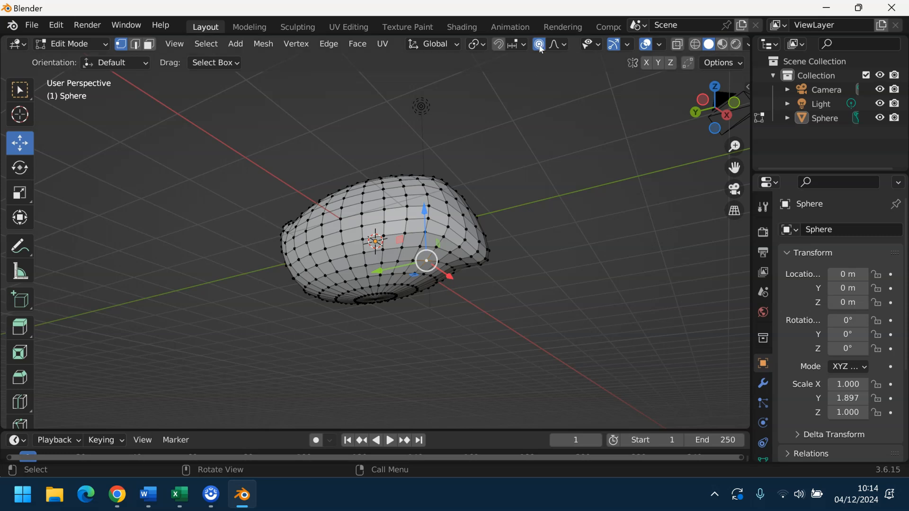
Step: Switch the falloff to Sharp and drag the underside vertex down -1.36 m into a spike
{"action": "left_click", "coordinate": [563, 44]}
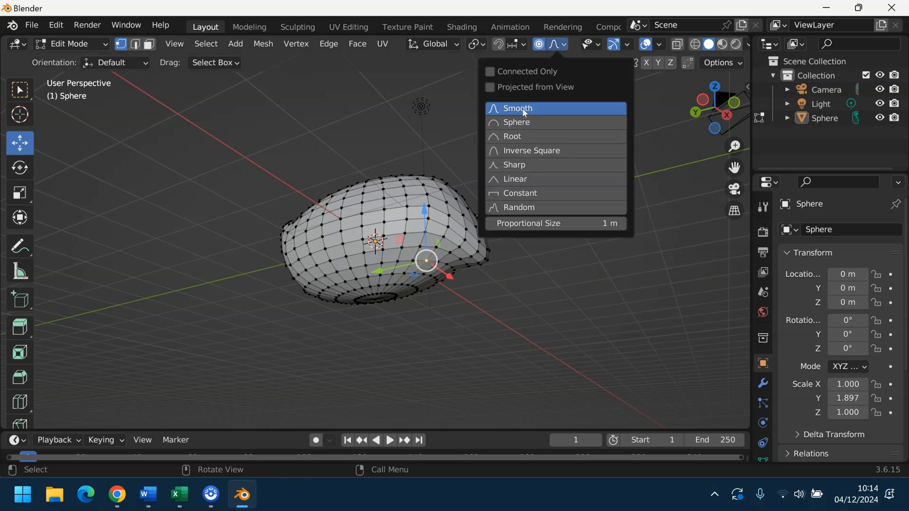
{"action": "left_click", "coordinate": [515, 166]}
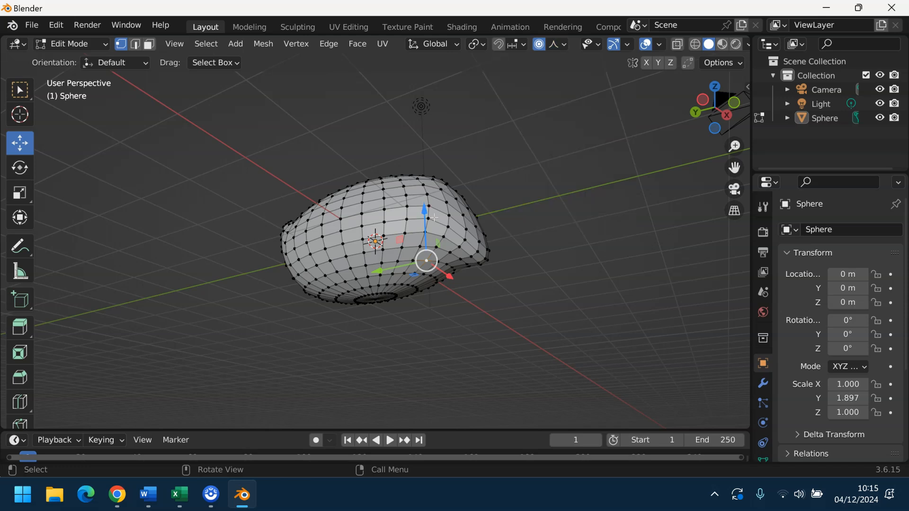
{"action": "left_click_drag", "start_coordinate": [425, 211], "coordinate": [440, 308]}
{"action": "left_click_drag", "start_coordinate": [705, 107], "coordinate": [636, 28]}
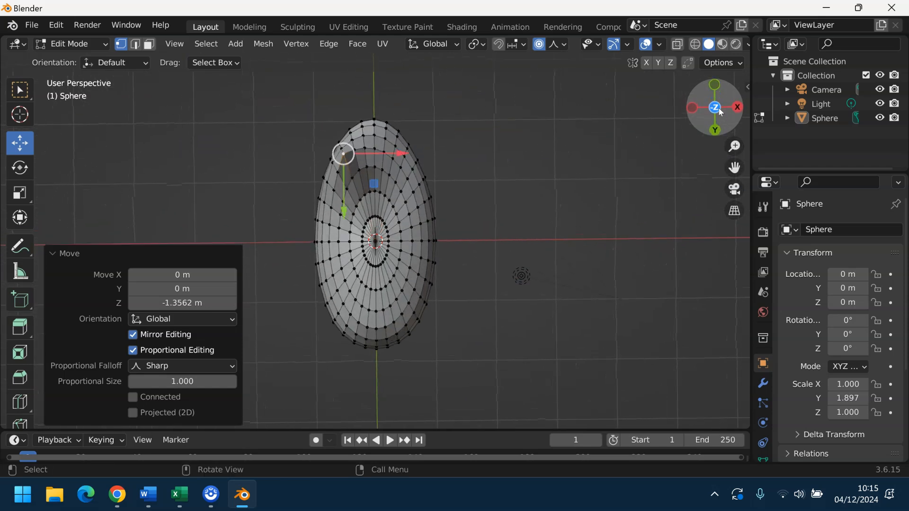
Step: Switch to Bottom Orthographic view and select another underside vertex
{"action": "left_click", "coordinate": [718, 108]}
{"action": "left_click", "coordinate": [718, 107]}
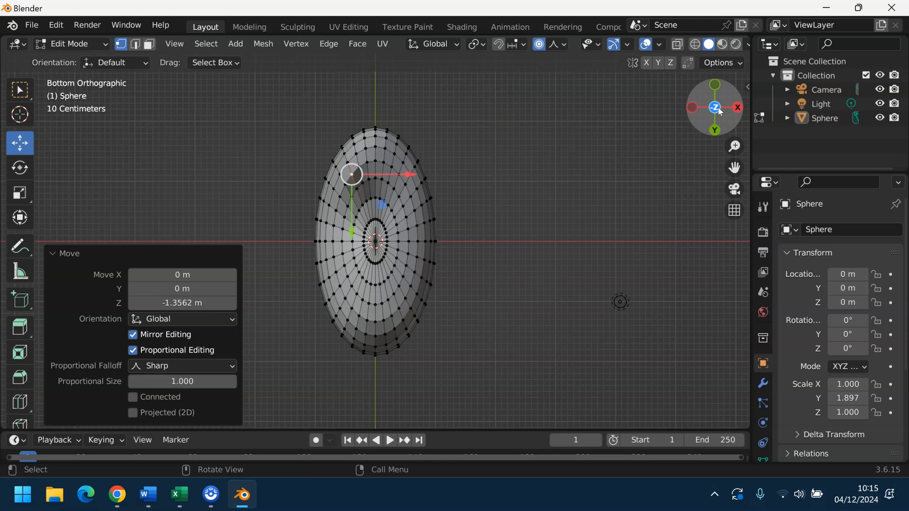
{"action": "left_click", "coordinate": [400, 175]}
Step: Pull the selected underside vertex down into a second pointed root
{"action": "left_click_drag", "start_coordinate": [716, 108], "coordinate": [665, 170]}
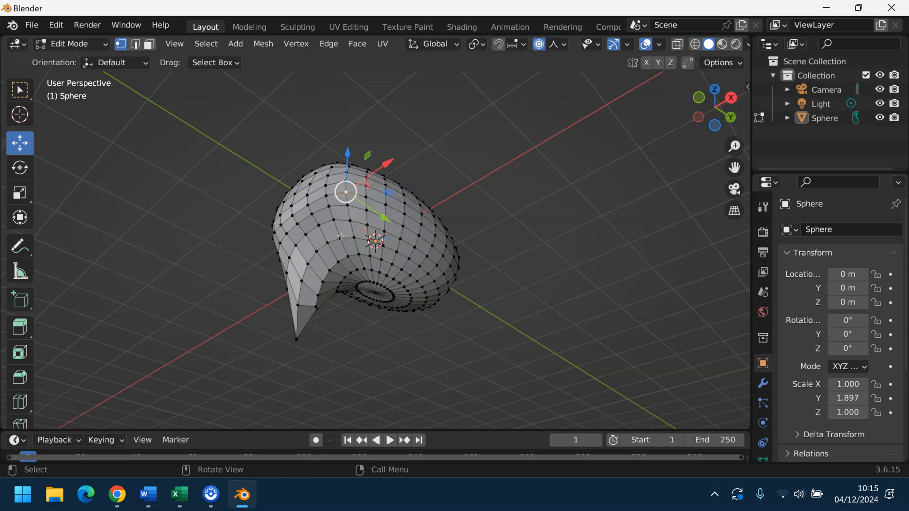
{"action": "left_click_drag", "start_coordinate": [725, 107], "coordinate": [599, 143]}
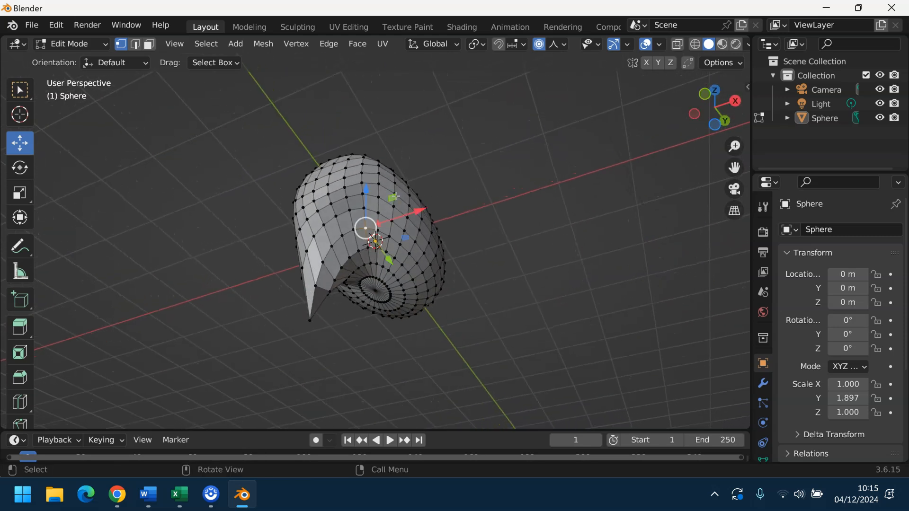
{"action": "left_click_drag", "start_coordinate": [365, 189], "coordinate": [365, 264]}
Step: Pick a vertex between the roots and raise it upward
{"action": "left_click_drag", "start_coordinate": [728, 112], "coordinate": [616, 200]}
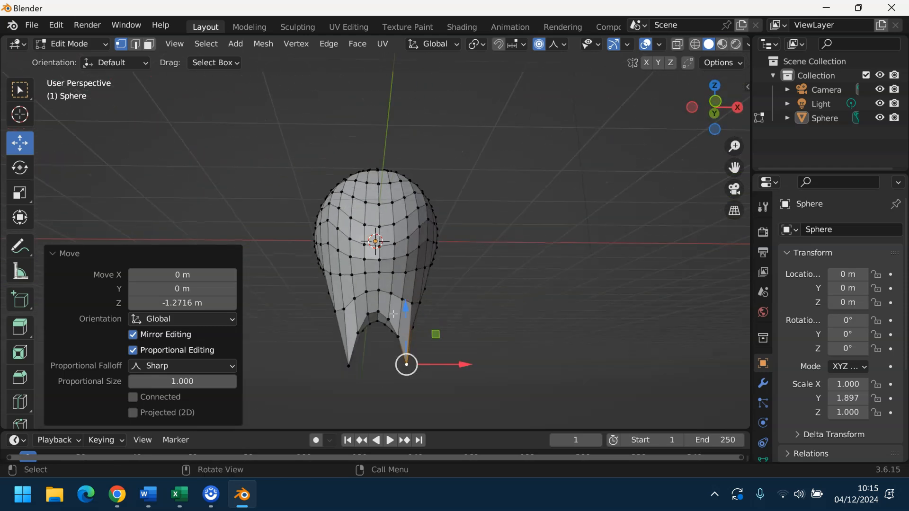
{"action": "left_click", "coordinate": [377, 311]}
{"action": "mouse_move", "coordinate": [715, 106]}
{"action": "left_mouse_down"}
{"action": "mouse_move", "coordinate": [670, 113]}
{"action": "mouse_move", "coordinate": [716, 111]}
{"action": "left_mouse_up"}
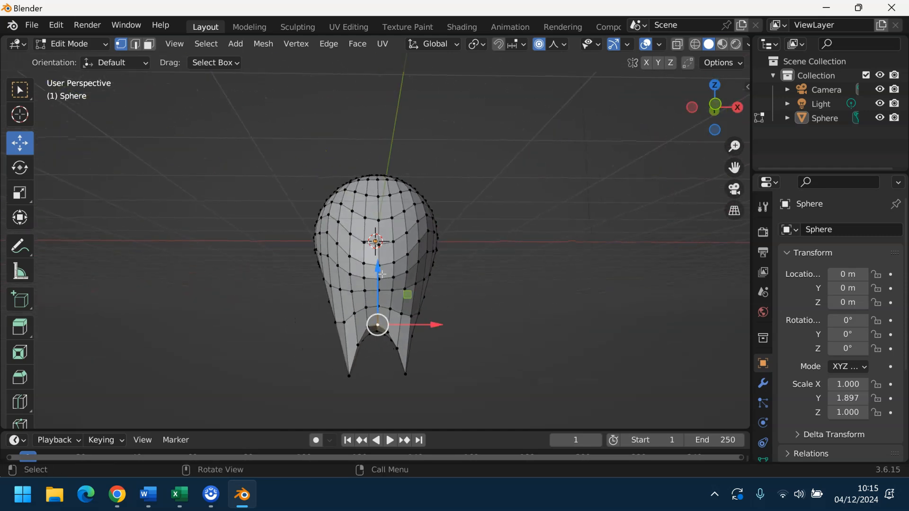
{"action": "left_click_drag", "start_coordinate": [377, 270], "coordinate": [377, 231]}
Step: Select another vertex and drag it down into a third root
{"action": "left_click_drag", "start_coordinate": [715, 106], "coordinate": [627, 66]}
{"action": "left_click", "coordinate": [359, 173]}
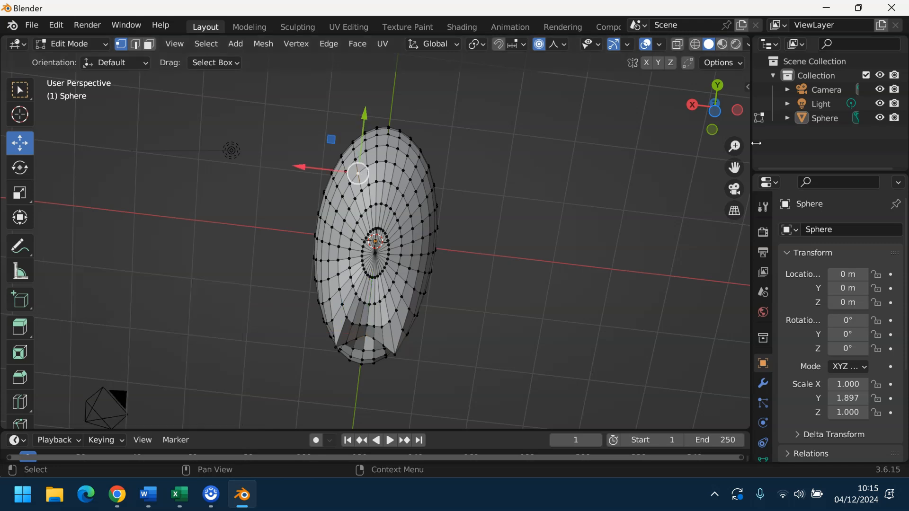
{"action": "left_click_drag", "start_coordinate": [726, 122], "coordinate": [786, 199]}
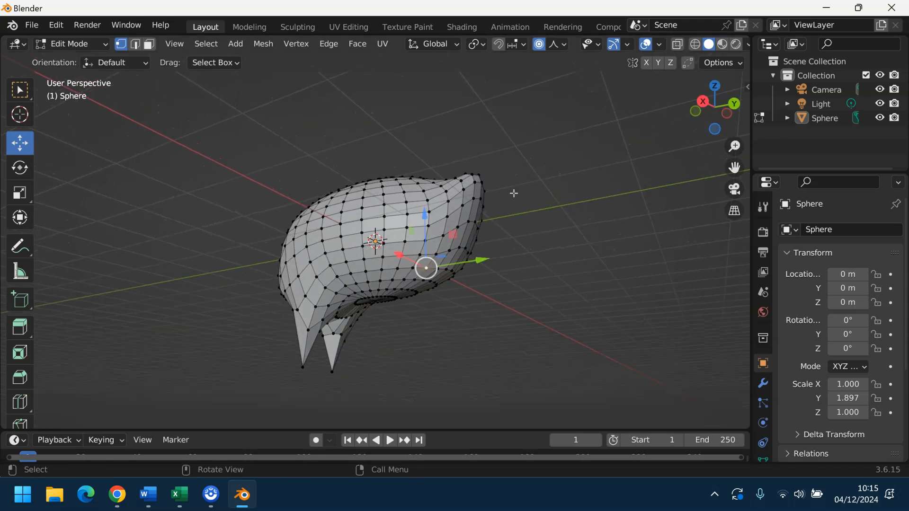
{"action": "left_click_drag", "start_coordinate": [426, 214], "coordinate": [427, 294]}
Step: Select a vertex on the left underside and pull it down into another root
{"action": "left_click_drag", "start_coordinate": [700, 116], "coordinate": [626, 47]}
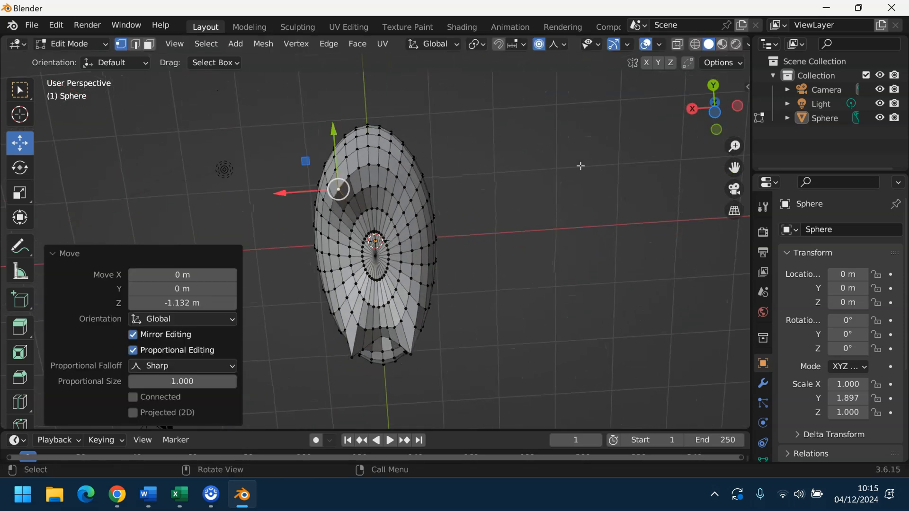
{"action": "left_click", "coordinate": [403, 187]}
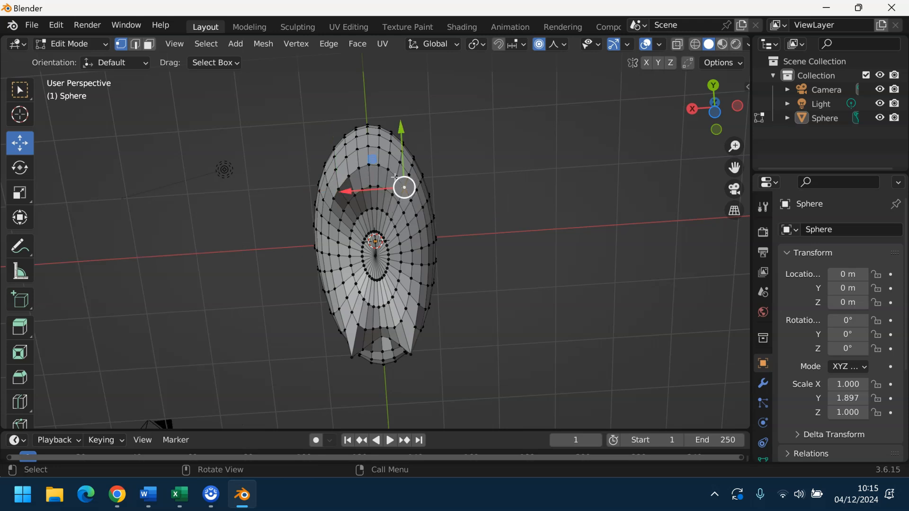
{"action": "left_click_drag", "start_coordinate": [741, 116], "coordinate": [252, 251]}
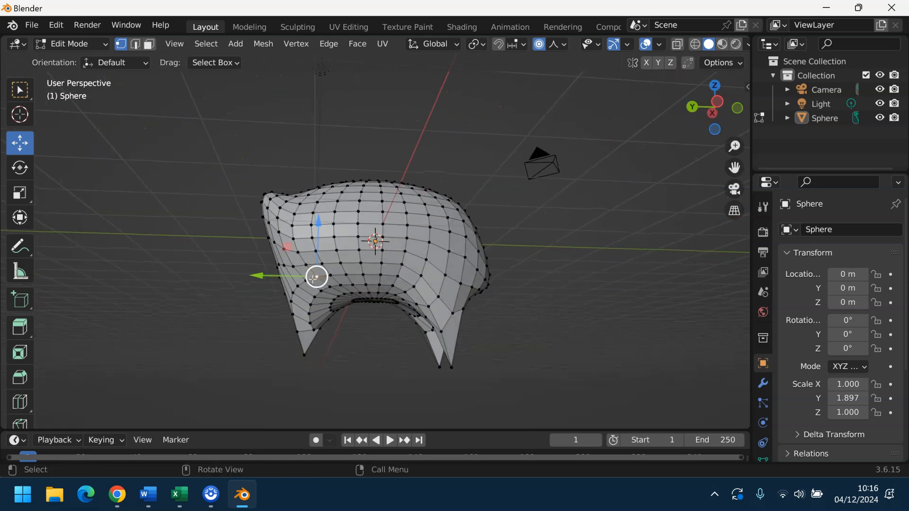
{"action": "left_click_drag", "start_coordinate": [307, 282], "coordinate": [316, 281]}
{"action": "left_click_drag", "start_coordinate": [306, 226], "coordinate": [313, 306]}
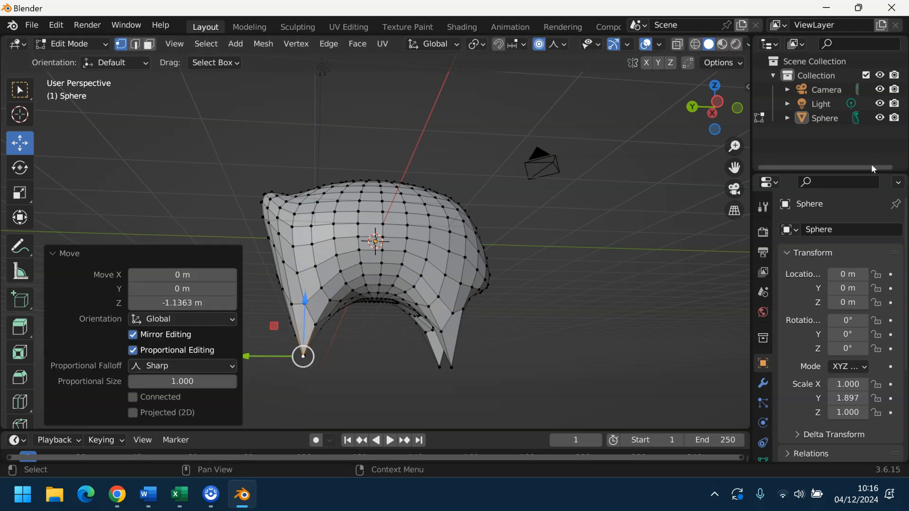
{"action": "left_click_drag", "start_coordinate": [745, 117], "coordinate": [605, 180]}
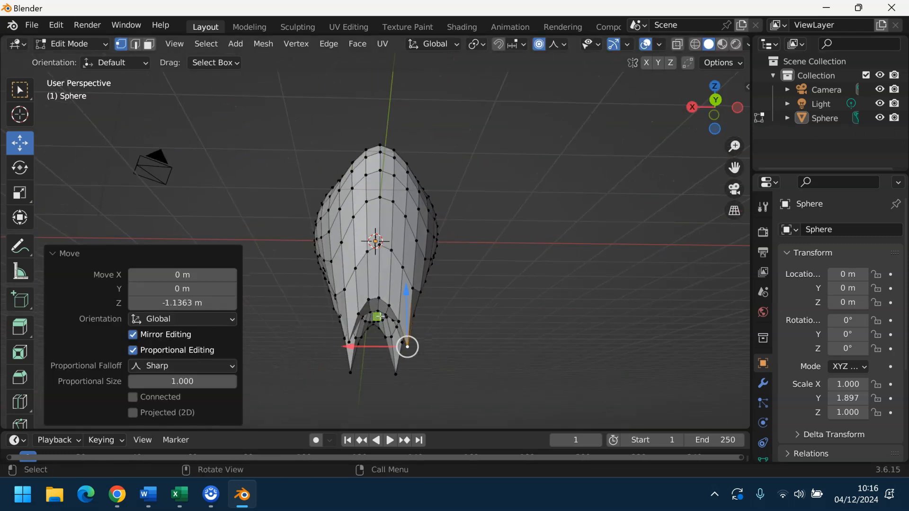
Step: Select a vertex near a root and lift it slightly, about 0.457 m along Z
{"action": "left_click", "coordinate": [380, 297]}
{"action": "left_click_drag", "start_coordinate": [382, 260], "coordinate": [382, 227]}
{"action": "left_click_drag", "start_coordinate": [722, 113], "coordinate": [656, 118]}
{"action": "left_click_drag", "start_coordinate": [590, 186], "coordinate": [589, 186]}
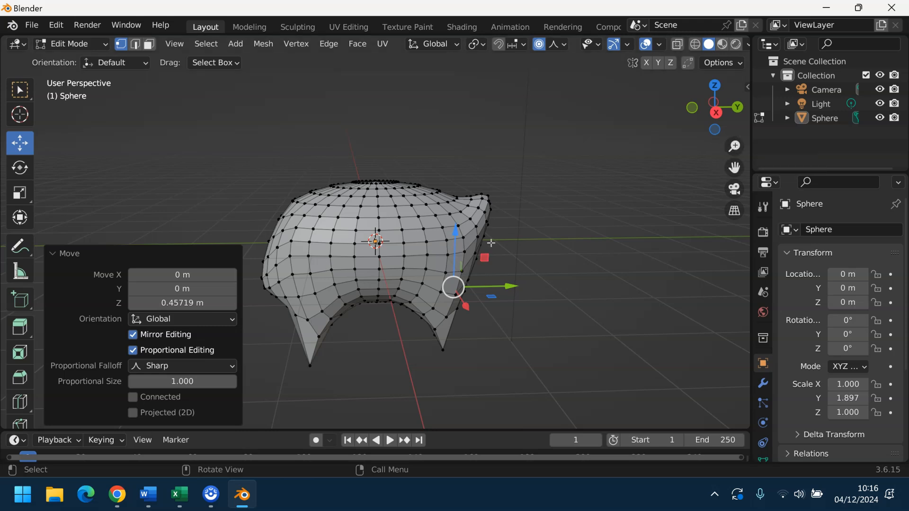
Step: Orbit around the rooted body to check it, then undo the last vertex move
{"action": "left_click_drag", "start_coordinate": [708, 133], "coordinate": [635, 137]}
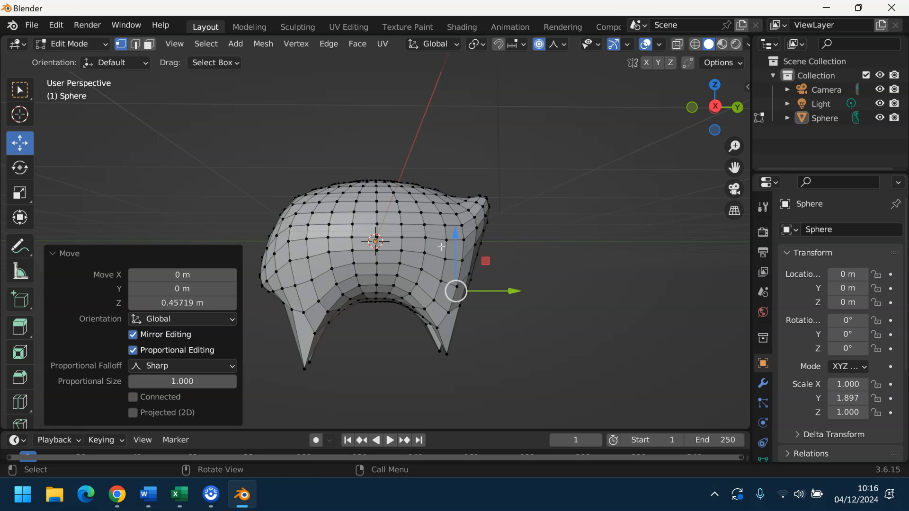
{"action": "left_click_drag", "start_coordinate": [703, 115], "coordinate": [664, 156]}
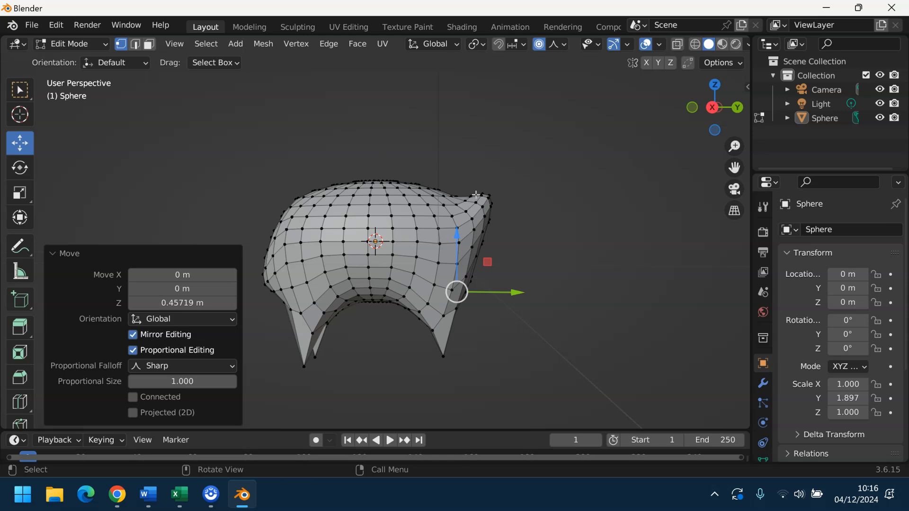
{"action": "left_click_drag", "start_coordinate": [703, 118], "coordinate": [420, 299]}
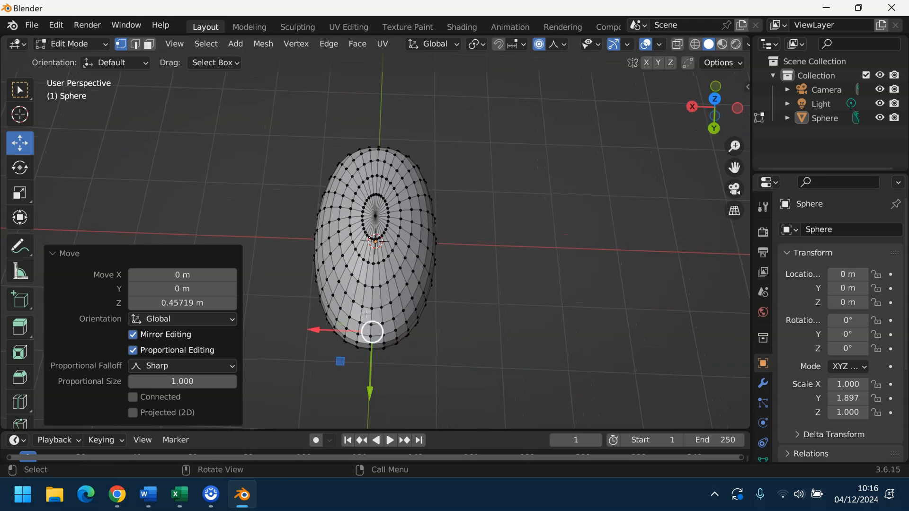
{"action": "key", "text": "ctrl+z"}
Step: Box-select one face at the front end and lift it 1.0073 m into a tall curved neck
{"action": "left_click", "coordinate": [150, 45]}
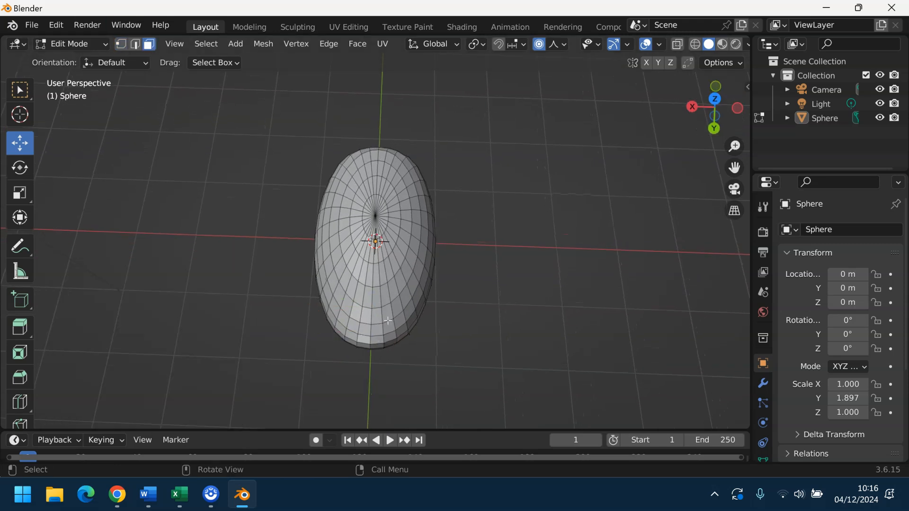
{"action": "key", "text": "b"}
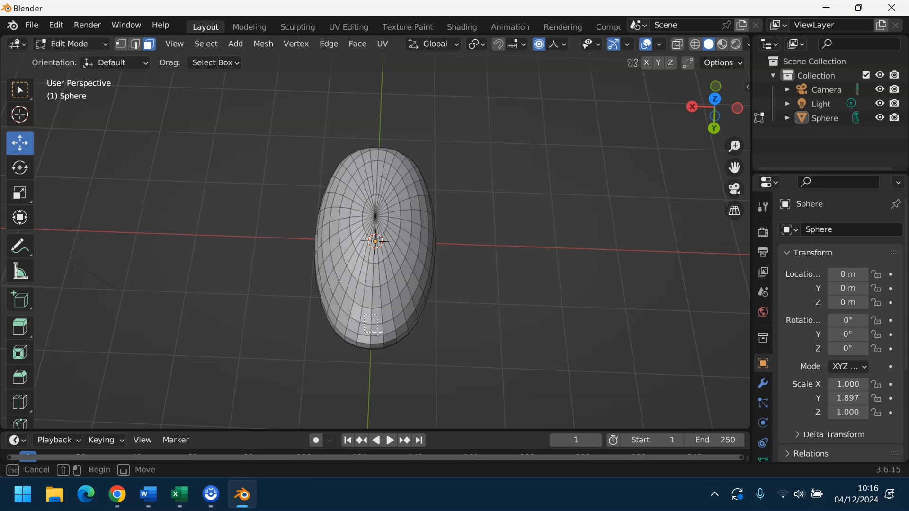
{"action": "left_click_drag", "start_coordinate": [372, 326], "coordinate": [377, 333]}
{"action": "left_click_drag", "start_coordinate": [700, 105], "coordinate": [655, 106]}
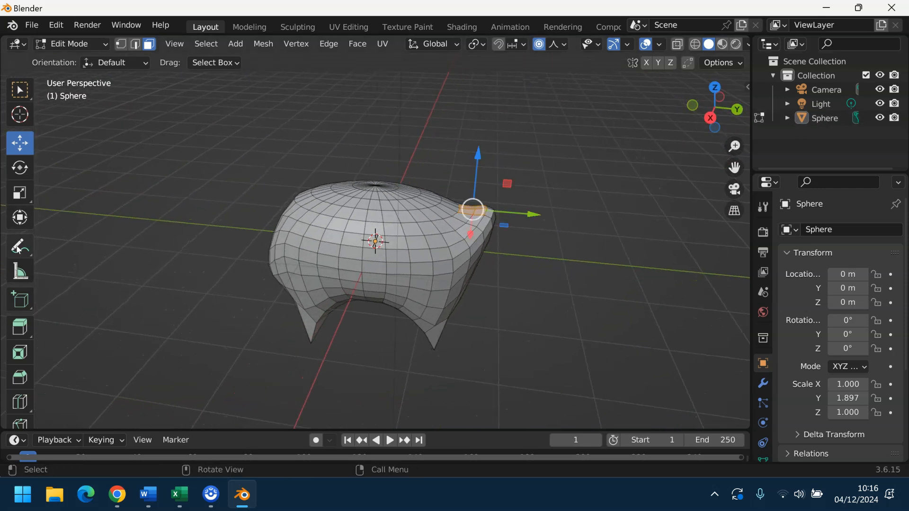
{"action": "mouse_move", "coordinate": [476, 152]}
{"action": "left_mouse_down"}
{"action": "mouse_move", "coordinate": [488, 93]}
{"action": "mouse_move", "coordinate": [469, 152]}
{"action": "left_mouse_up"}
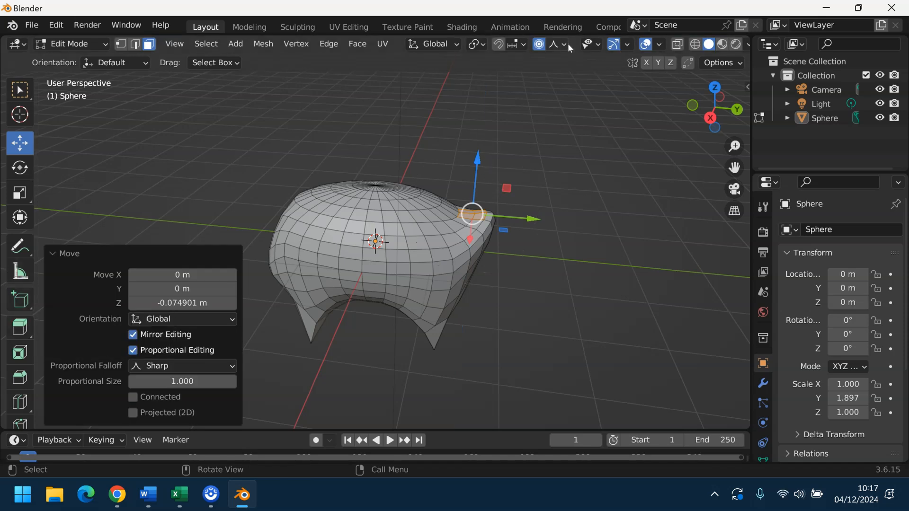
{"action": "left_click_drag", "start_coordinate": [479, 163], "coordinate": [483, 101]}
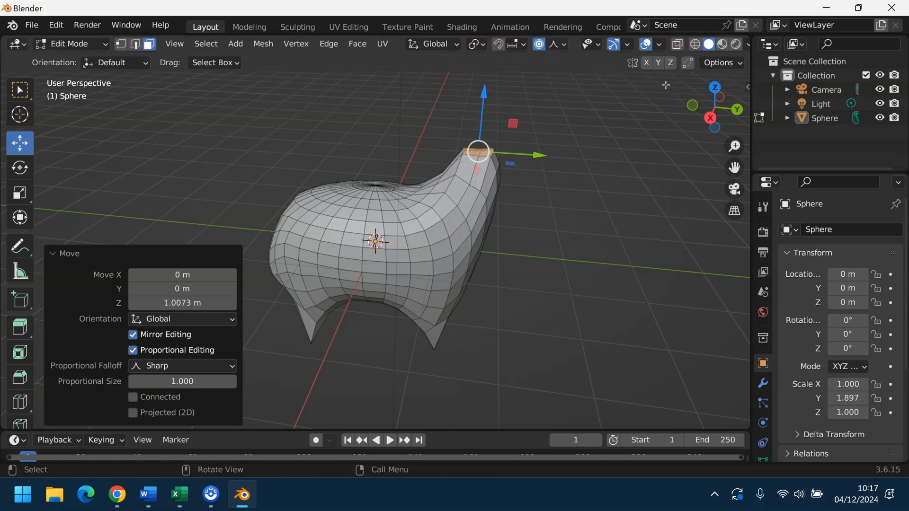
{"action": "mouse_move", "coordinate": [699, 108]}
{"action": "left_mouse_down"}
{"action": "mouse_move", "coordinate": [702, 91]}
{"action": "mouse_move", "coordinate": [692, 119]}
{"action": "left_mouse_up"}
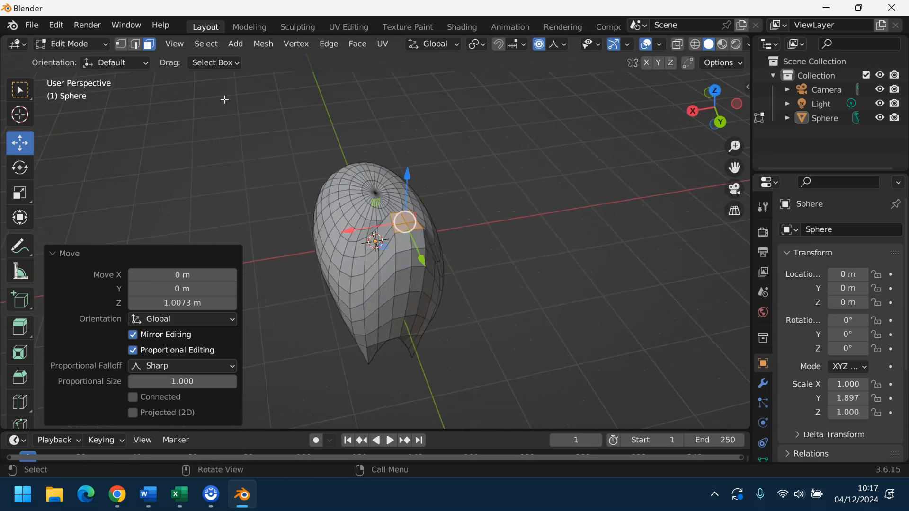
{"action": "left_click", "coordinate": [286, 112]}
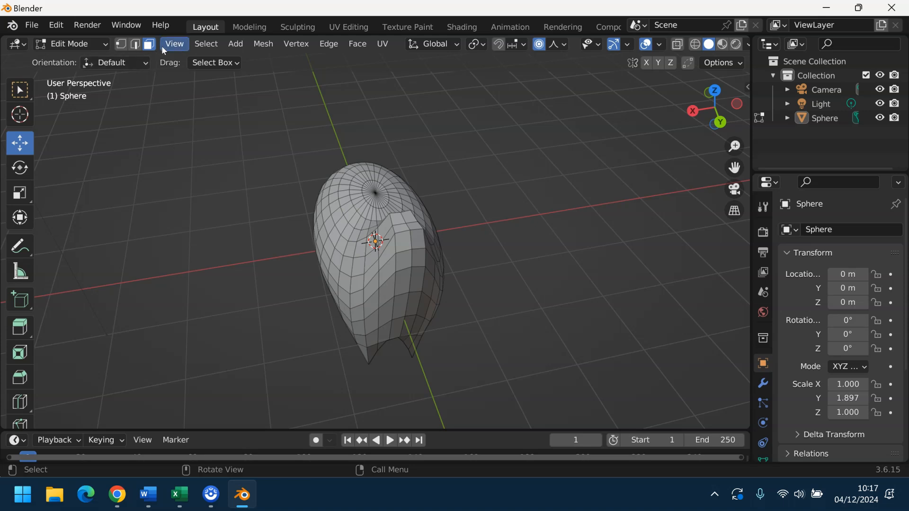
Step: Return to Object Mode and add a second UV sphere
{"action": "left_click", "coordinate": [78, 44]}
{"action": "left_click", "coordinate": [81, 60]}
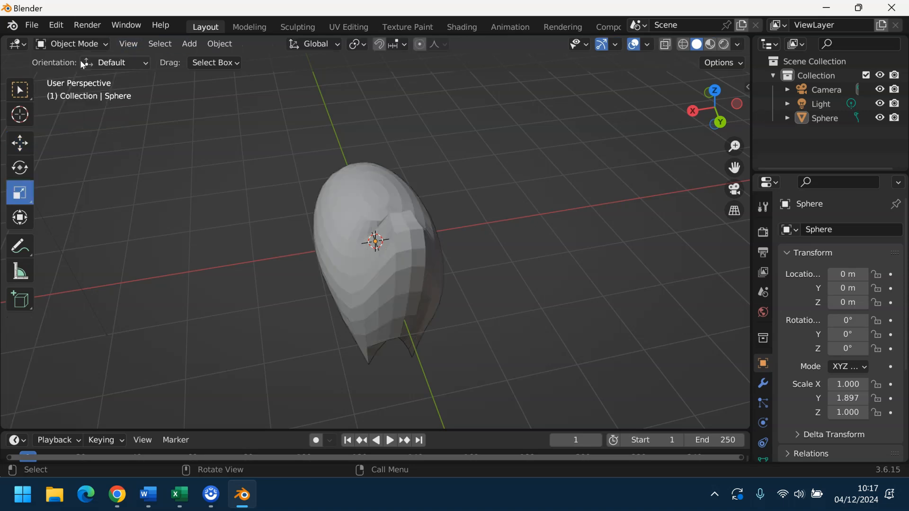
{"action": "left_click_drag", "start_coordinate": [717, 99], "coordinate": [751, 87]}
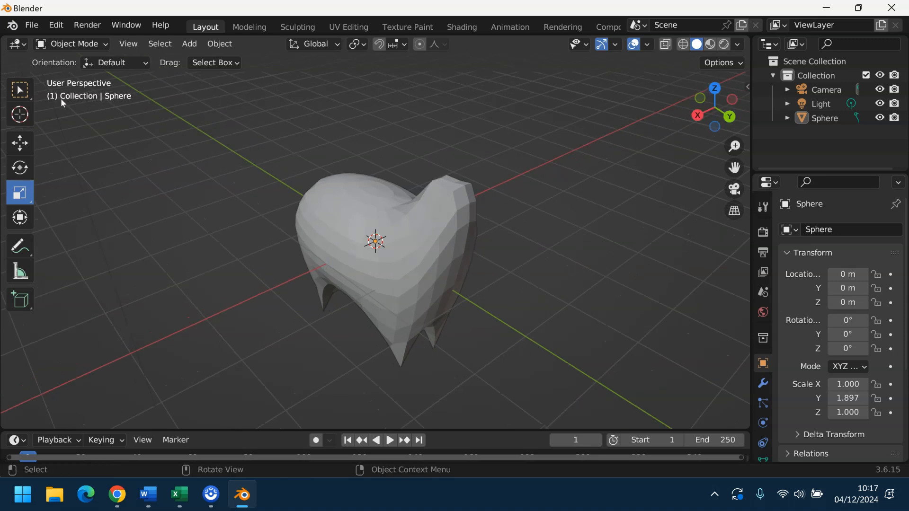
{"action": "left_click", "coordinate": [190, 43]}
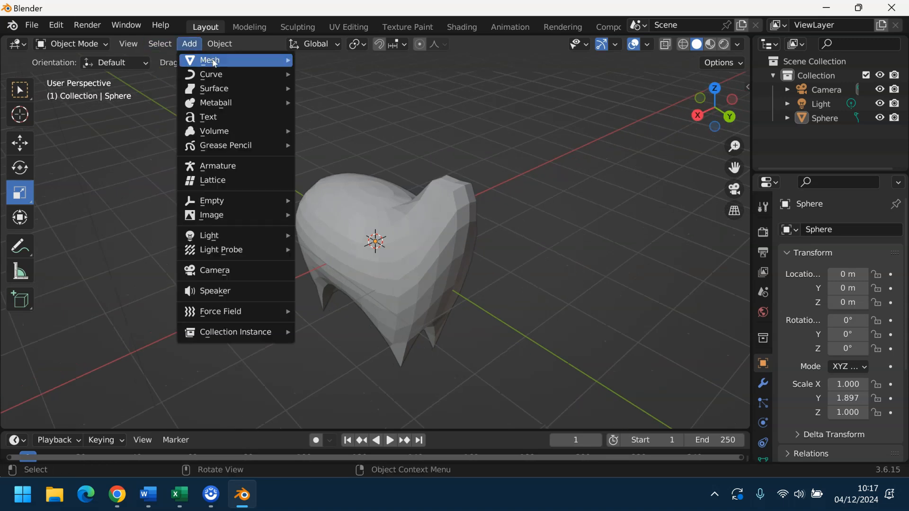
{"action": "mouse_move", "coordinate": [214, 61]}
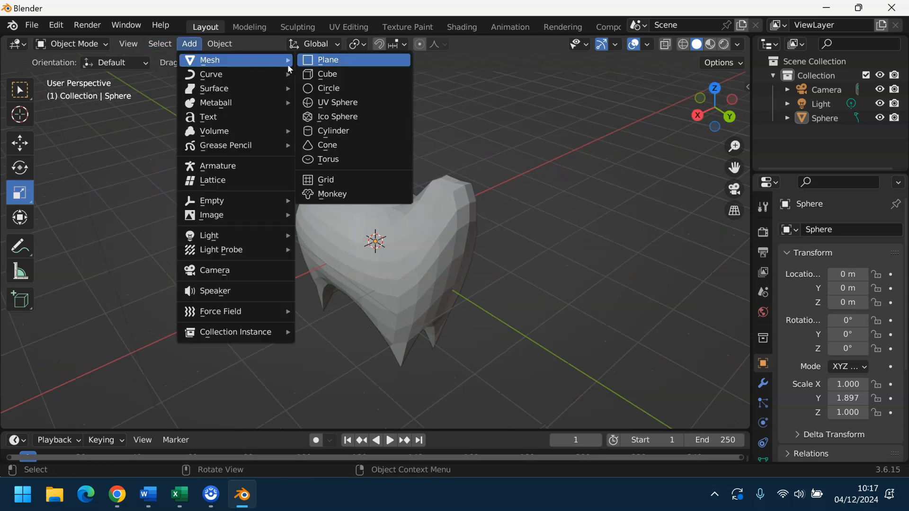
{"action": "left_click", "coordinate": [353, 102]}
Step: Move the new sphere onto the neck at Y 1.587 m, Z 1.643 m
{"action": "left_click", "coordinate": [20, 142]}
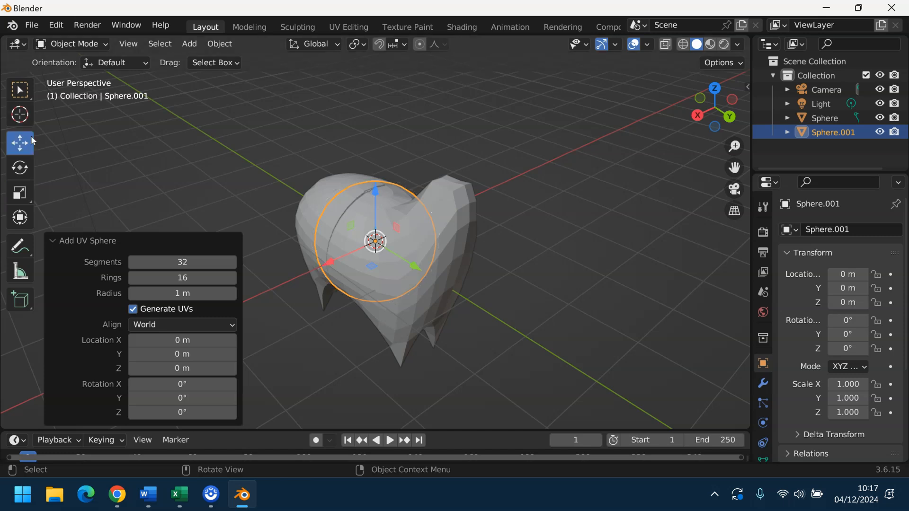
{"action": "left_click_drag", "start_coordinate": [375, 193], "coordinate": [375, 85]}
{"action": "left_click_drag", "start_coordinate": [719, 115], "coordinate": [544, 132]}
{"action": "left_click_drag", "start_coordinate": [701, 112], "coordinate": [568, 117]}
{"action": "left_click_drag", "start_coordinate": [566, 172], "coordinate": [544, 150]}
{"action": "scroll", "coordinate": [535, 154], "scroll_direction": "up", "scroll_amount": 1}
{"action": "scroll", "coordinate": [535, 155], "scroll_direction": "down", "scroll_amount": 2}
{"action": "left_click_drag", "start_coordinate": [293, 86], "coordinate": [397, 99]}
{"action": "left_click_drag", "start_coordinate": [702, 115], "coordinate": [749, 140]}
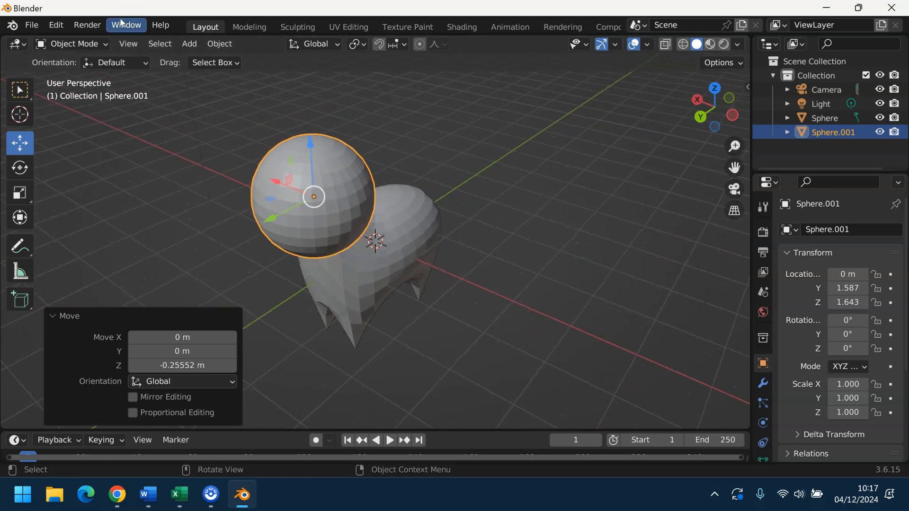
{"action": "left_click", "coordinate": [71, 44]}
Step: In vertex select mode, pick a single vertex on the side of the head sphere
{"action": "left_click", "coordinate": [75, 73]}
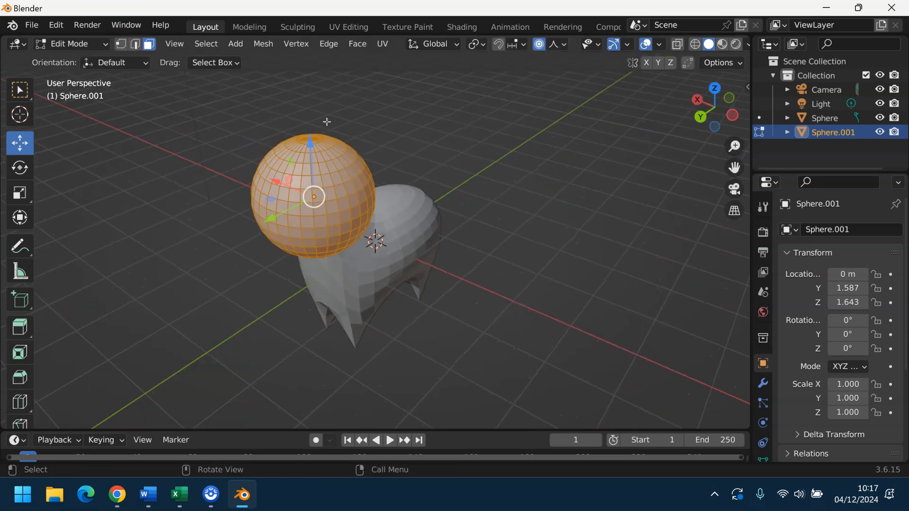
{"action": "left_click_drag", "start_coordinate": [684, 106], "coordinate": [660, 112]}
{"action": "left_click", "coordinate": [121, 44]}
{"action": "left_click", "coordinate": [317, 196]}
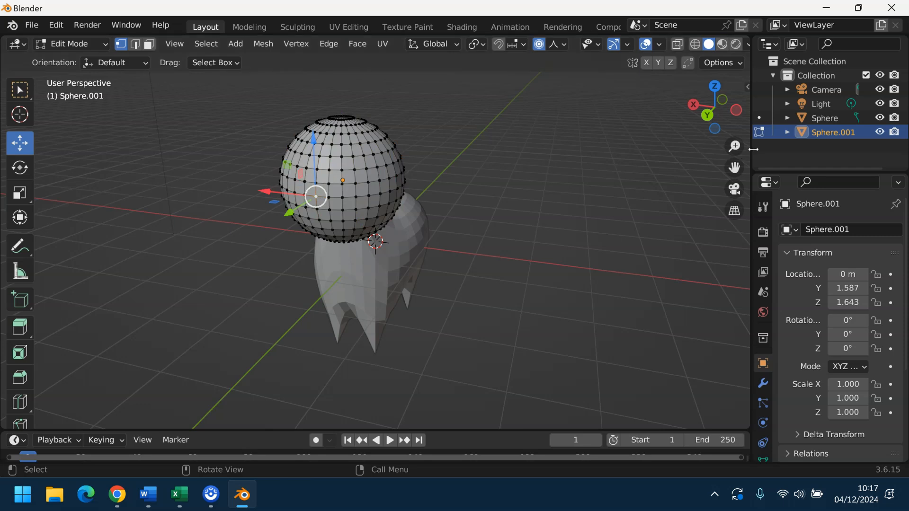
{"action": "left_click", "coordinate": [707, 116]}
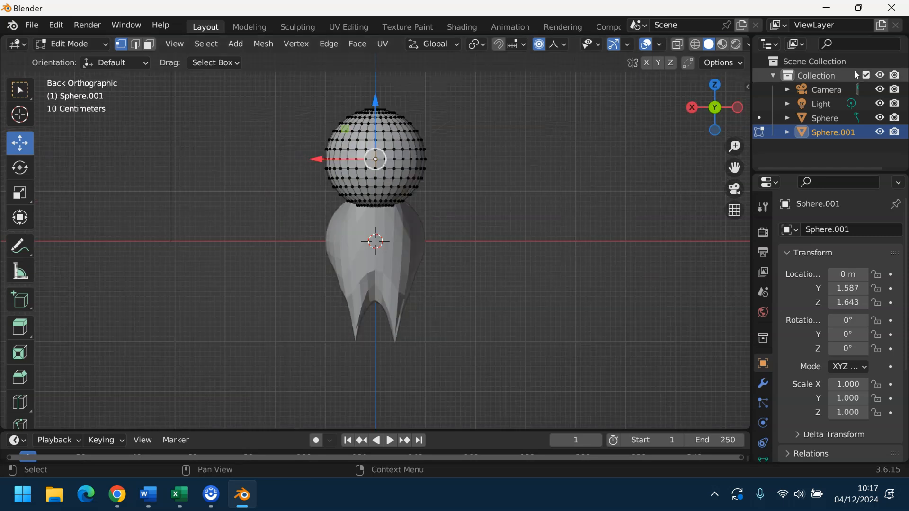
{"action": "left_click", "coordinate": [375, 169]}
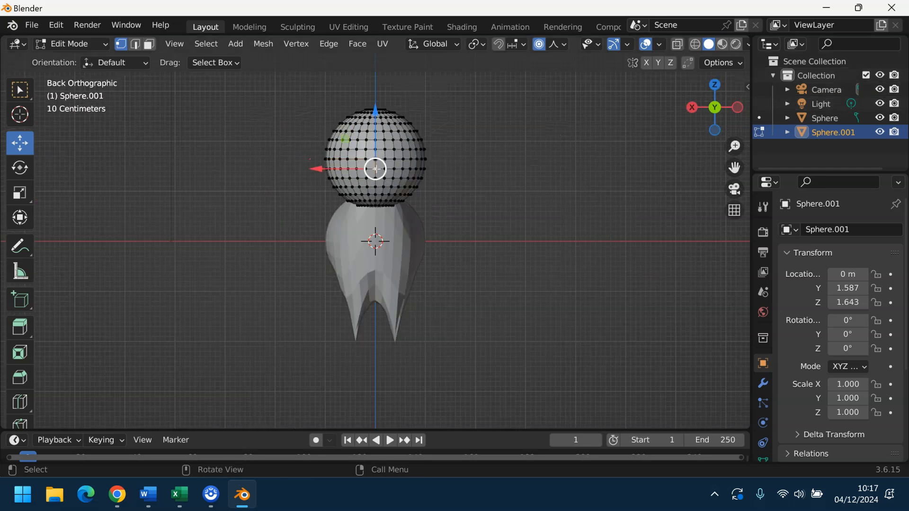
{"action": "left_click_drag", "start_coordinate": [687, 126], "coordinate": [671, 119]}
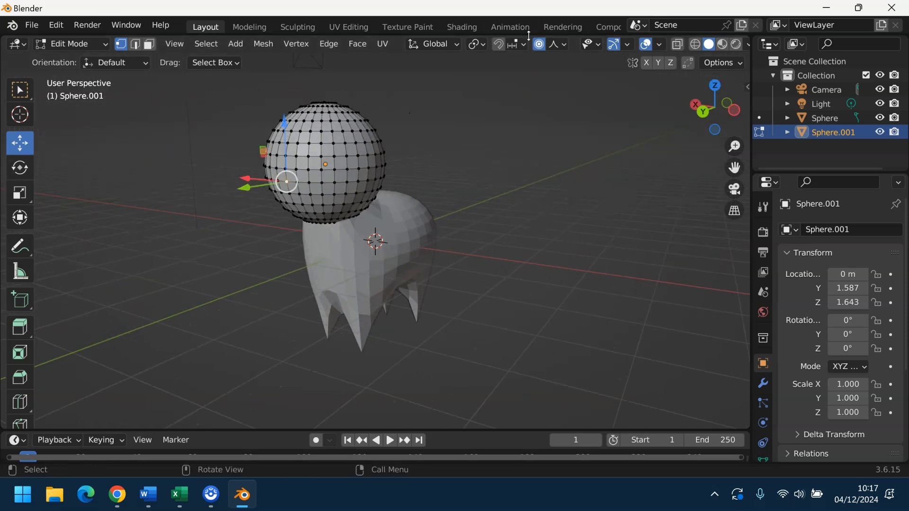
Step: With Smooth falloff, pull the vertex forward into a snout and lower its tip 0.24546 m
{"action": "left_click", "coordinate": [557, 45]}
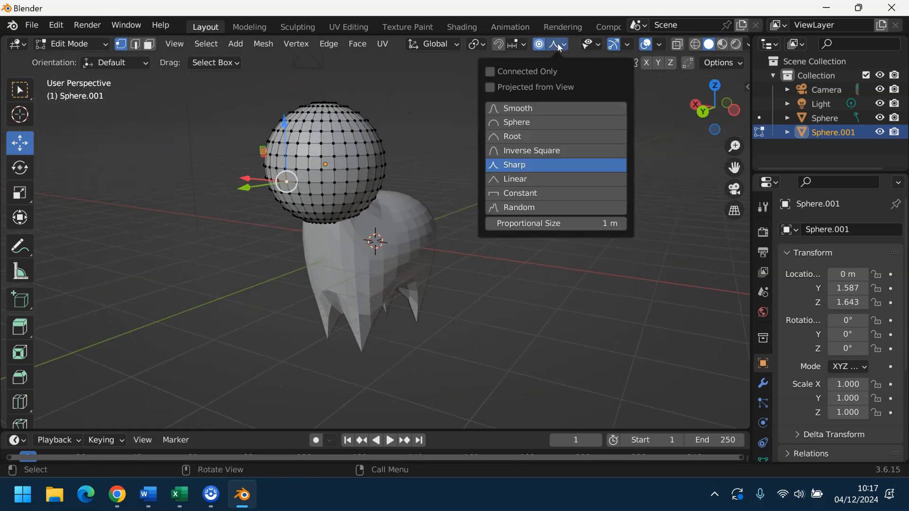
{"action": "left_click", "coordinate": [536, 104]}
{"action": "left_click_drag", "start_coordinate": [264, 181], "coordinate": [236, 185]}
{"action": "left_click_drag", "start_coordinate": [256, 122], "coordinate": [257, 138]}
{"action": "left_click_drag", "start_coordinate": [704, 110], "coordinate": [667, 111]}
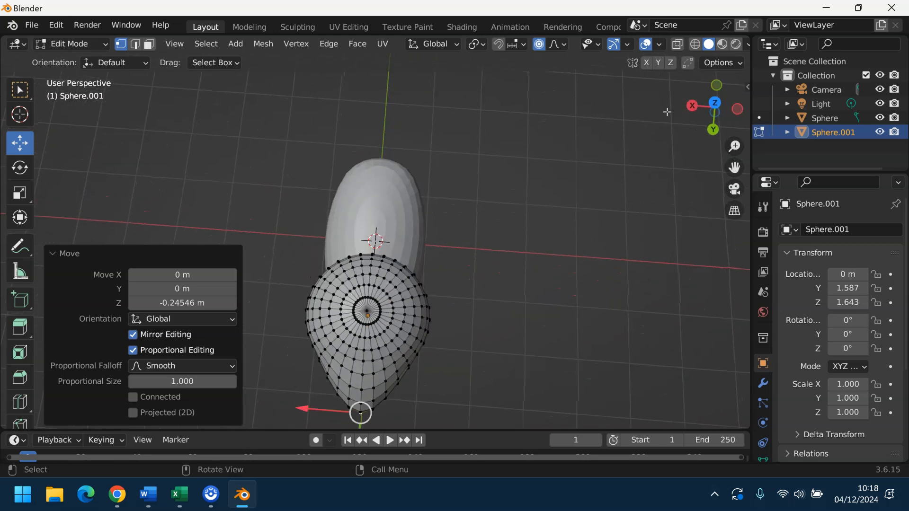
Step: With Sharp proportional falloff, pull a top head vertex up into a pointed peak
{"action": "left_click", "coordinate": [398, 293]}
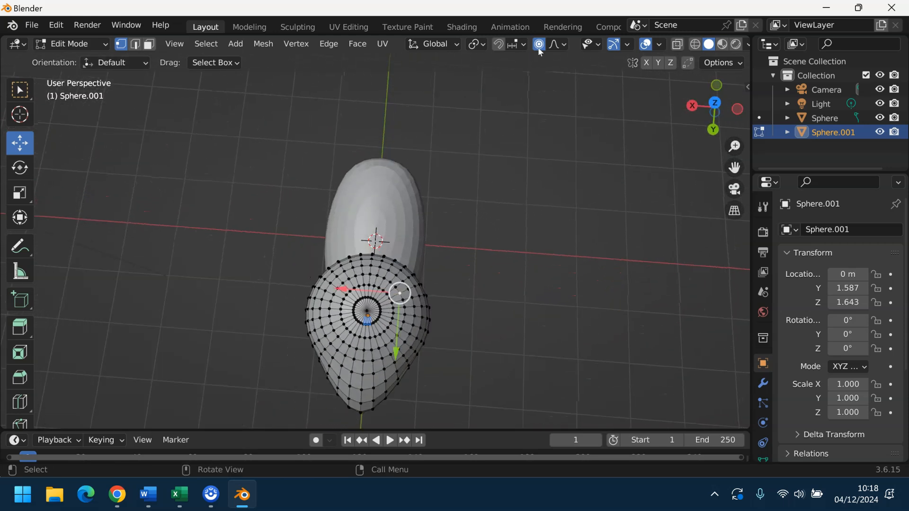
{"action": "left_click", "coordinate": [558, 46]}
{"action": "left_click", "coordinate": [512, 163]}
{"action": "left_click_drag", "start_coordinate": [739, 108], "coordinate": [730, 45]}
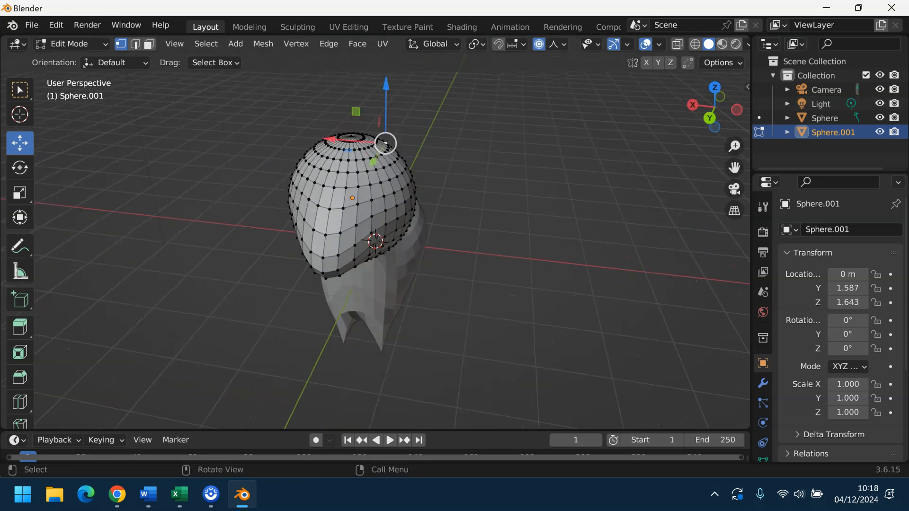
{"action": "left_click_drag", "start_coordinate": [382, 79], "coordinate": [387, 424]}
Step: Raise another top vertex of the head higher into a second peak, then deselect all
{"action": "left_click_drag", "start_coordinate": [712, 129], "coordinate": [666, 138]}
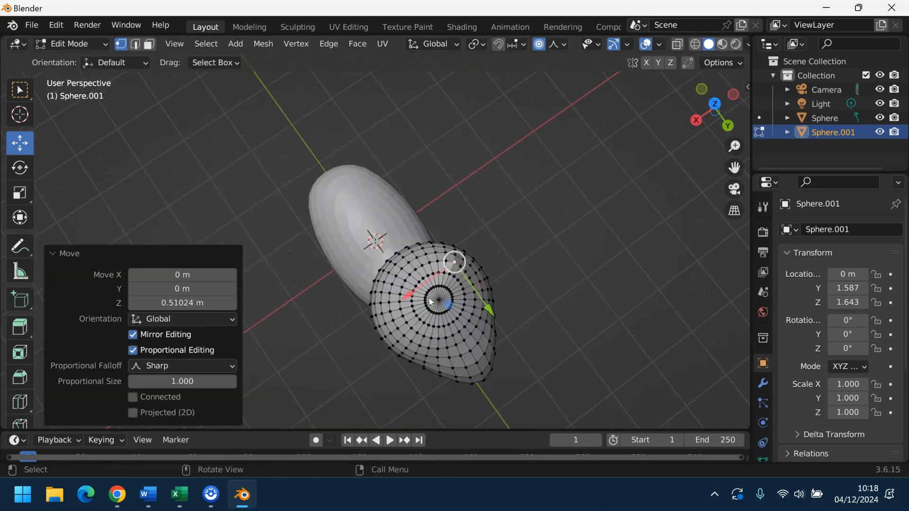
{"action": "left_click", "coordinate": [399, 303]}
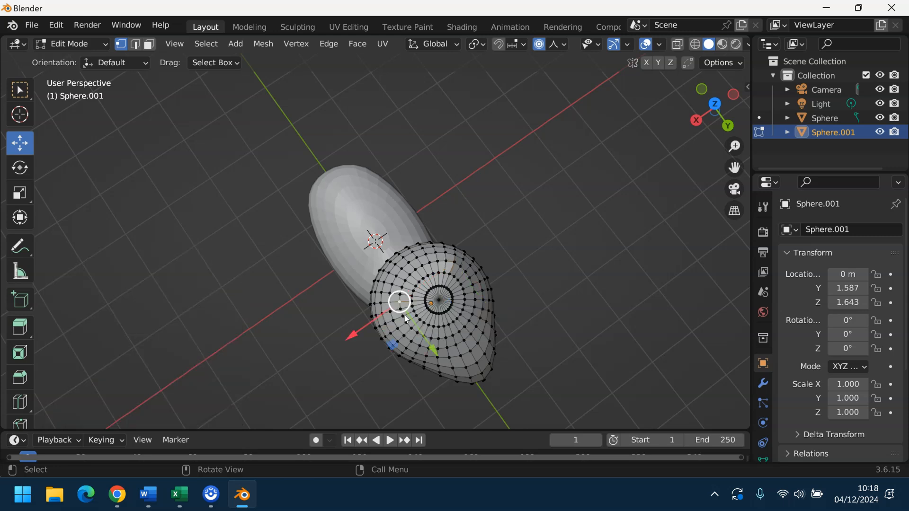
{"action": "left_click_drag", "start_coordinate": [712, 106], "coordinate": [654, 127]}
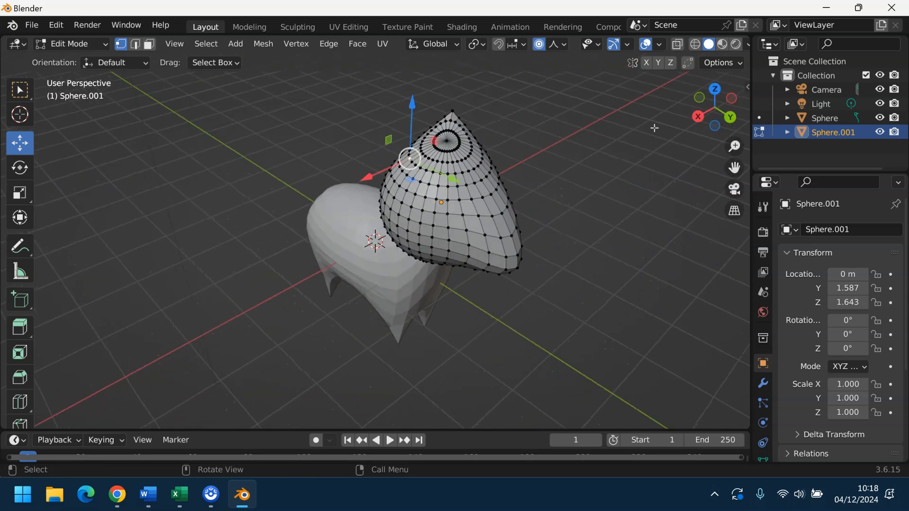
{"action": "mouse_move", "coordinate": [414, 106]}
{"action": "left_mouse_down"}
{"action": "mouse_move", "coordinate": [413, 71]}
{"action": "mouse_move", "coordinate": [414, 102]}
{"action": "left_mouse_up"}
{"action": "left_click", "coordinate": [581, 169]}
Step: Inspect the pointed head from another side and return to Object Mode
{"action": "left_click_drag", "start_coordinate": [707, 95], "coordinate": [427, 181]}
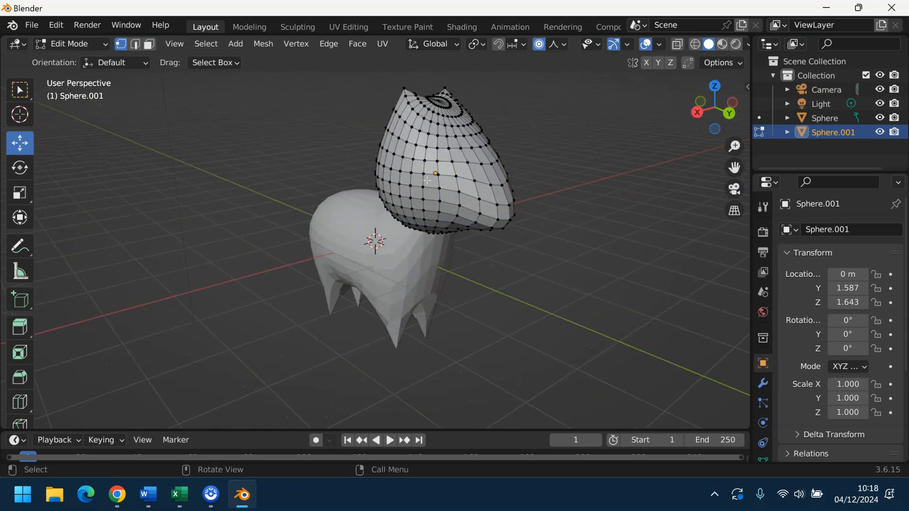
{"action": "left_click", "coordinate": [58, 46]}
{"action": "left_click", "coordinate": [76, 60]}
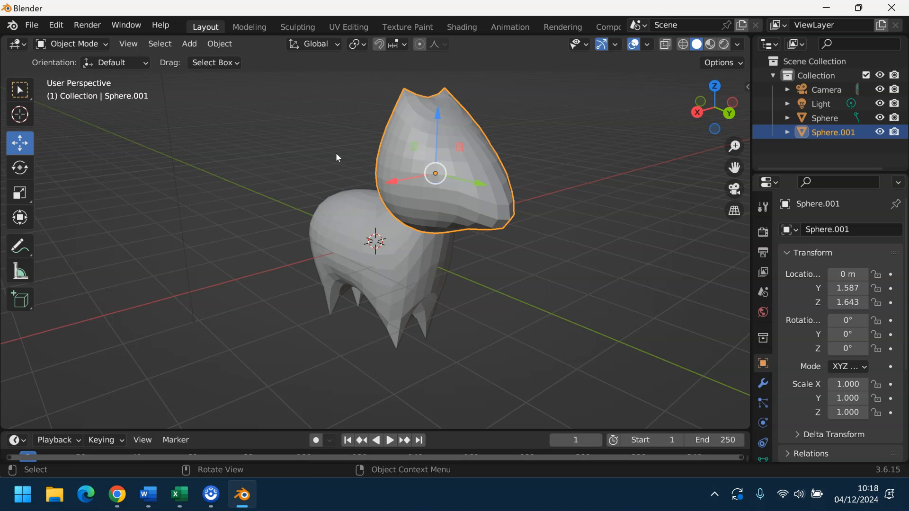
Step: Apply Shade Auto Smooth to the head sphere and the tooth body, then view the finished figure
{"action": "right_click", "coordinate": [486, 172]}
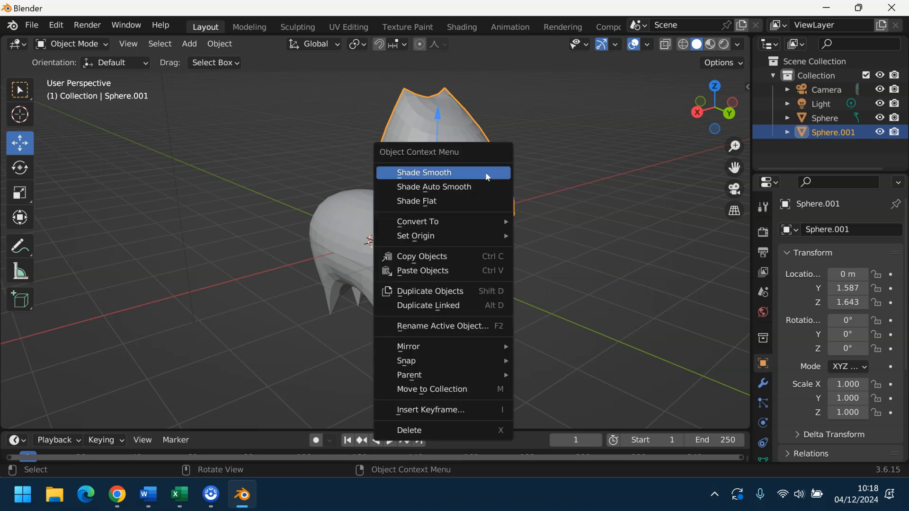
{"action": "left_click", "coordinate": [463, 192]}
{"action": "left_click", "coordinate": [389, 241]}
{"action": "right_click", "coordinate": [390, 243]}
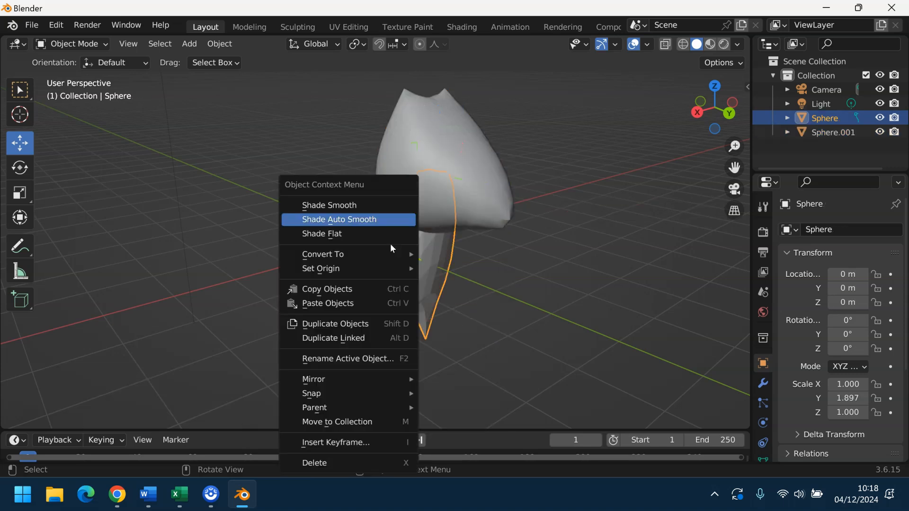
{"action": "left_click", "coordinate": [347, 219]}
{"action": "left_click", "coordinate": [555, 247]}
{"action": "left_click_drag", "start_coordinate": [731, 105], "coordinate": [689, 109]}
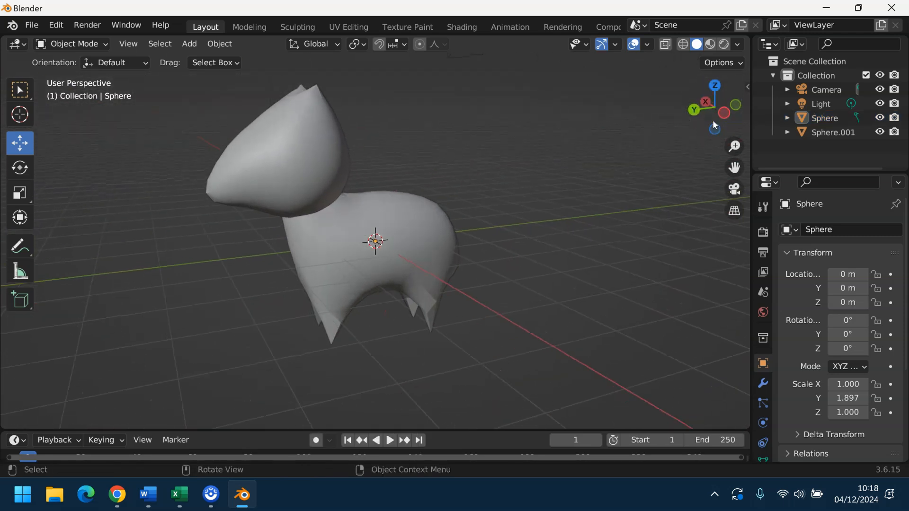